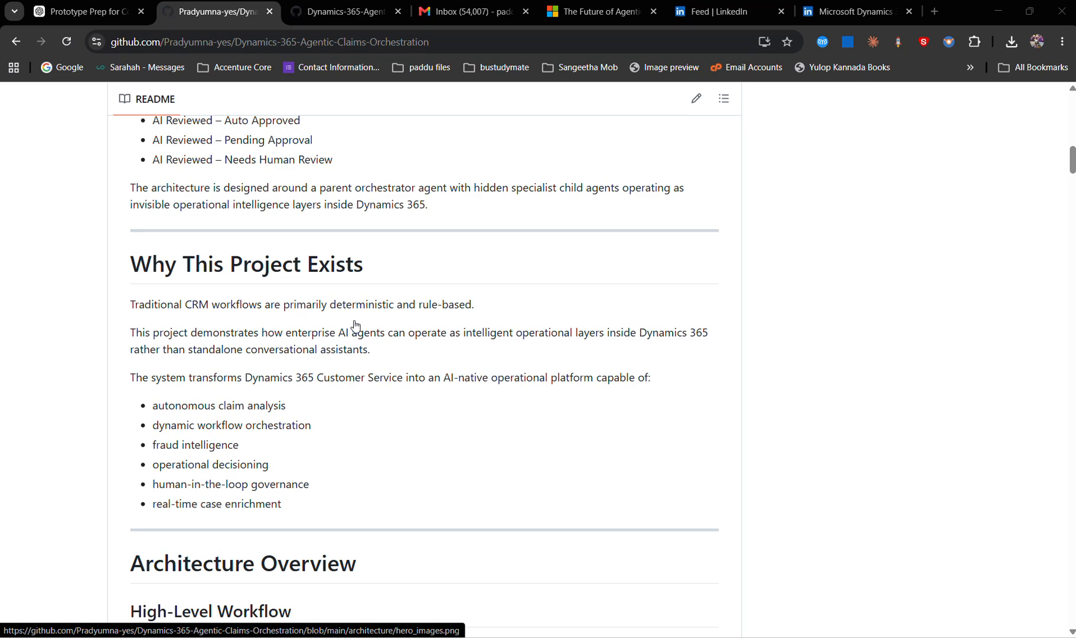
Step: Review the project README's high-level workflow, key features and solution architecture diagram
scroll(355, 324, down, 6)
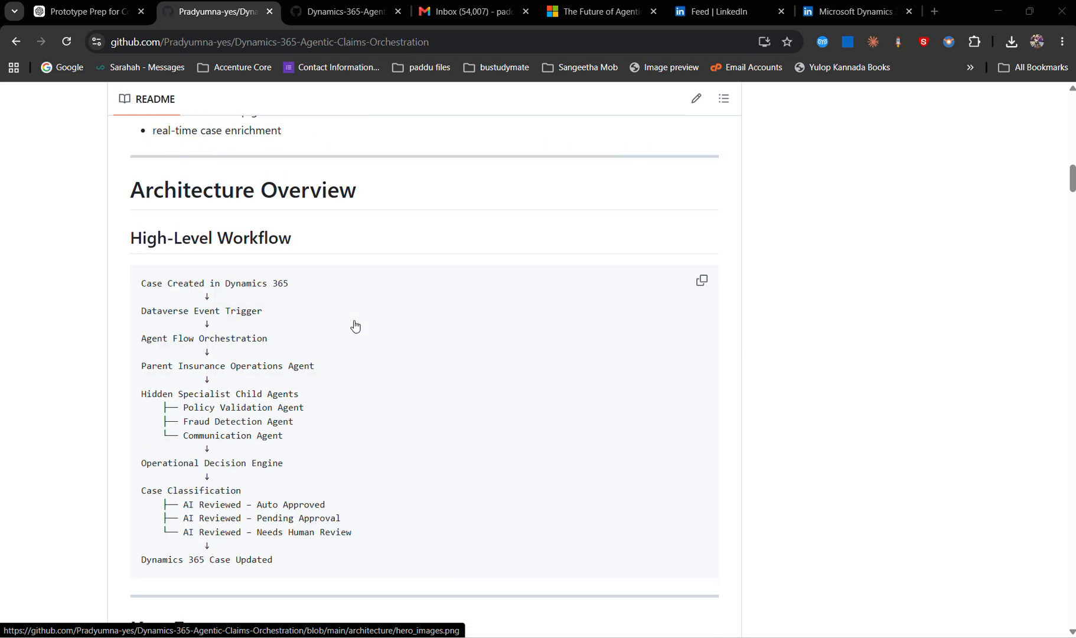
scroll(355, 325, down, 1)
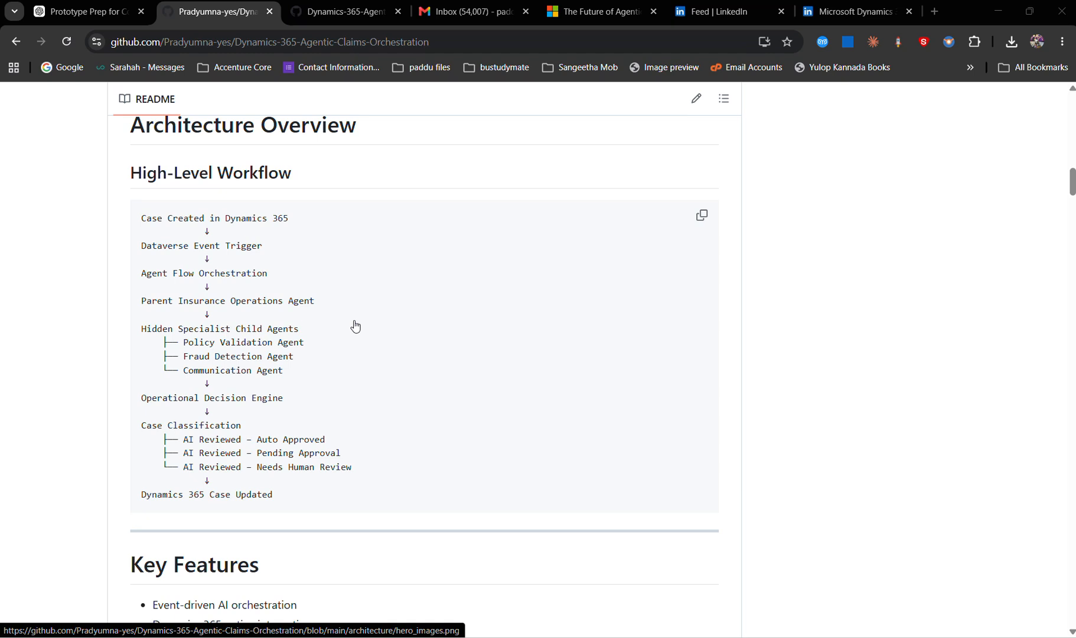
scroll(354, 365, down, 2)
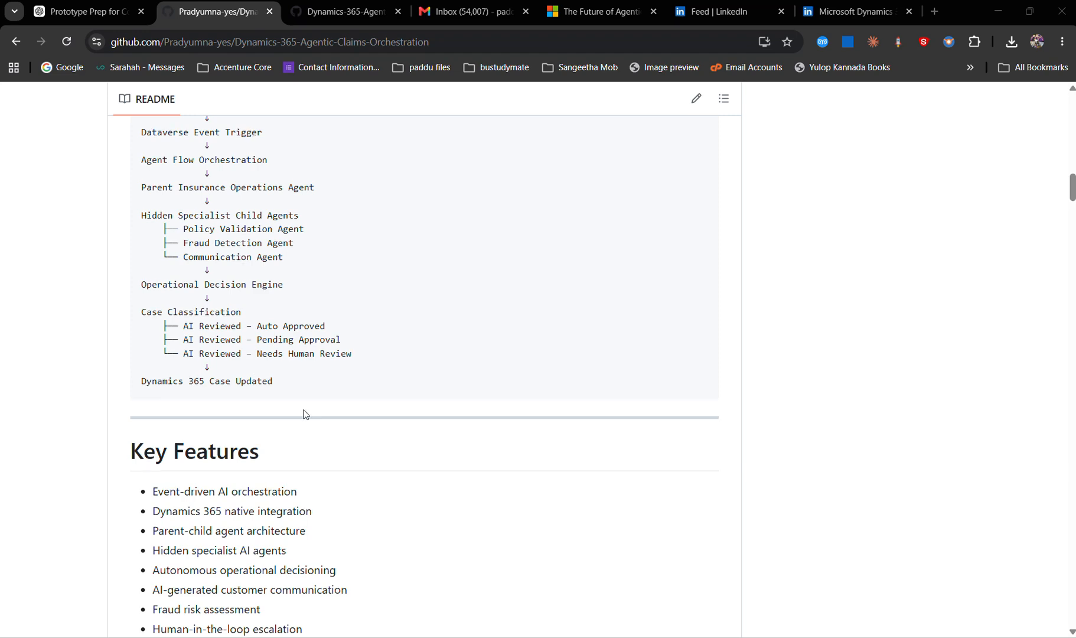
scroll(305, 413, up, 2)
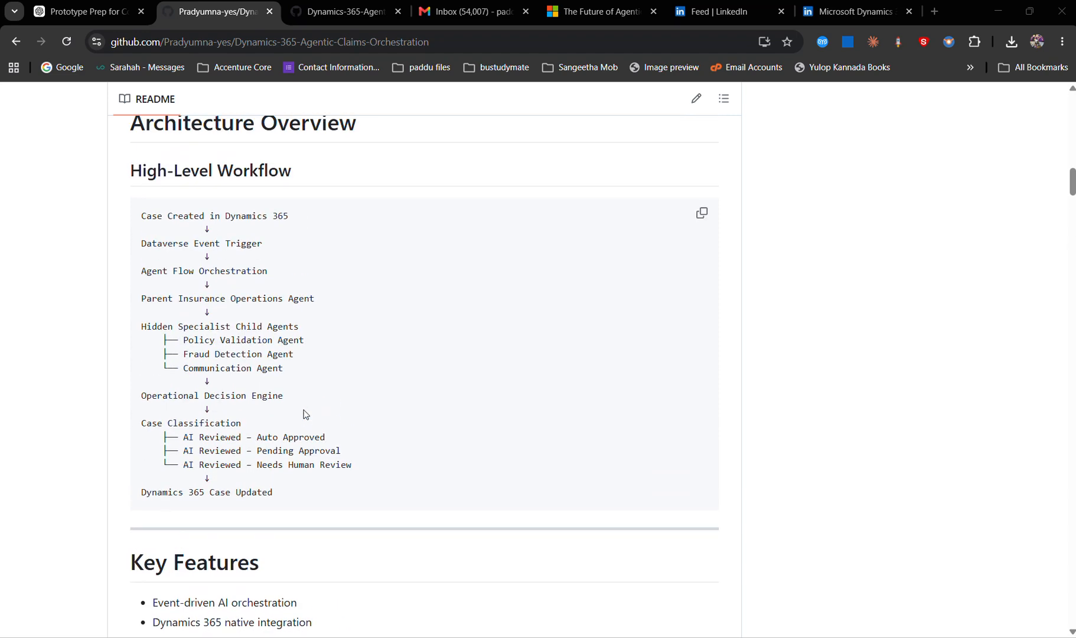
scroll(305, 413, down, 20)
scroll(351, 418, up, 5)
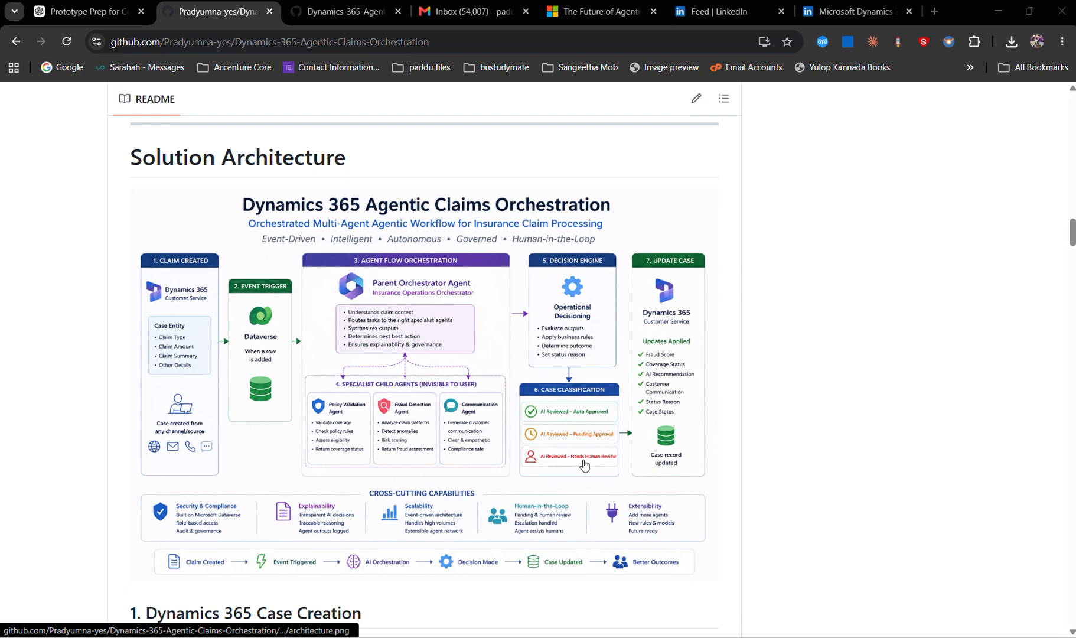
Step: Switch to the Dynamics 365 Customer Service Hub and start a new case titled "Agent POC 100" with case type Request
mouse_move(588, 637)
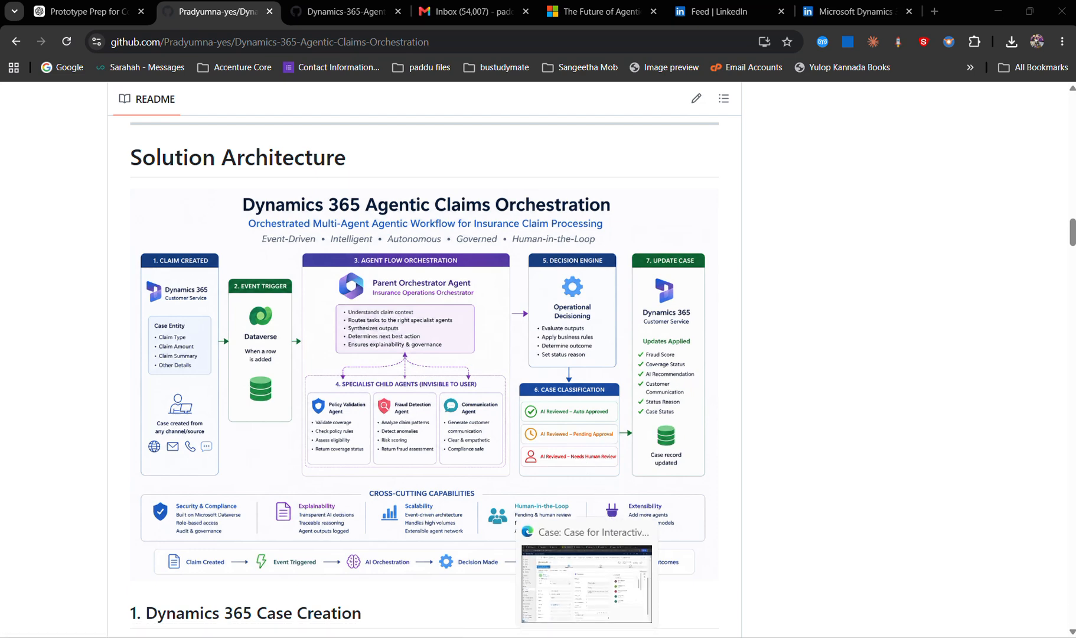
click(588, 572)
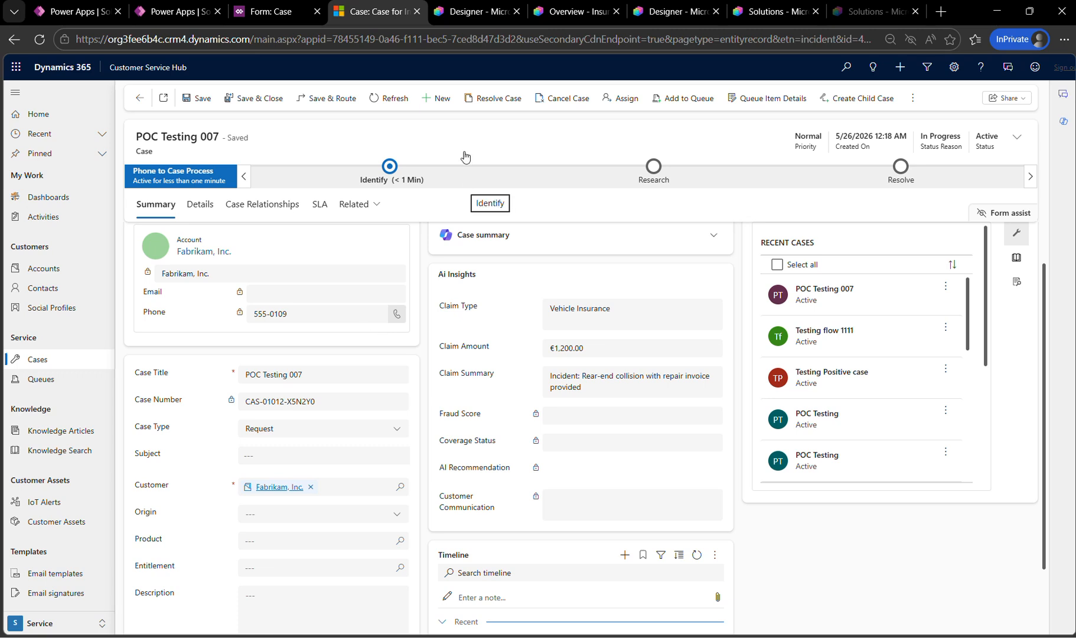
click(443, 99)
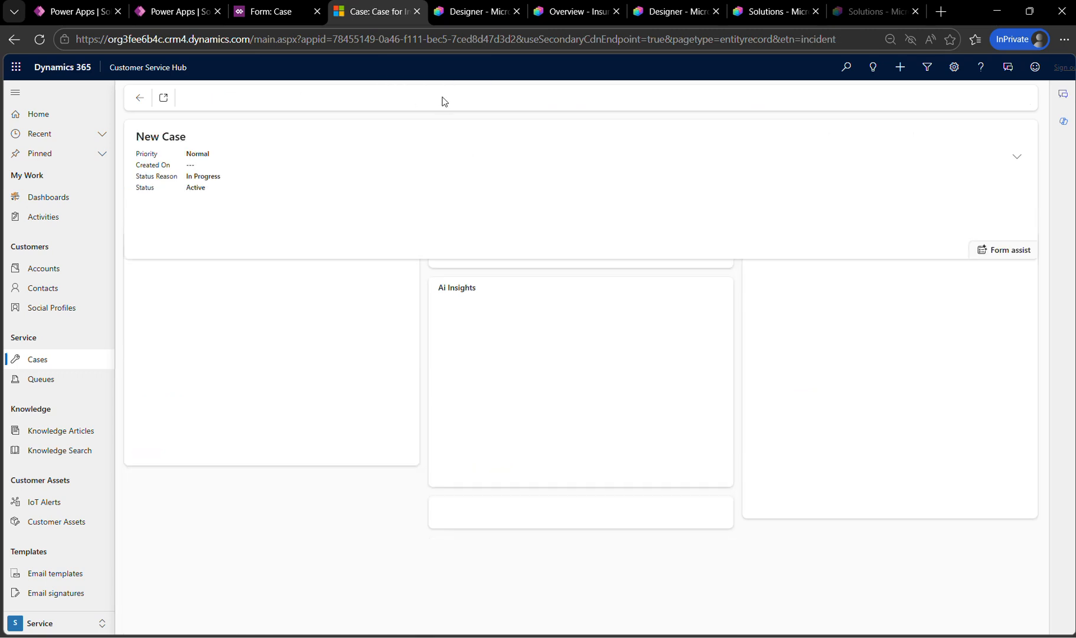
click(290, 287)
text(Agent)
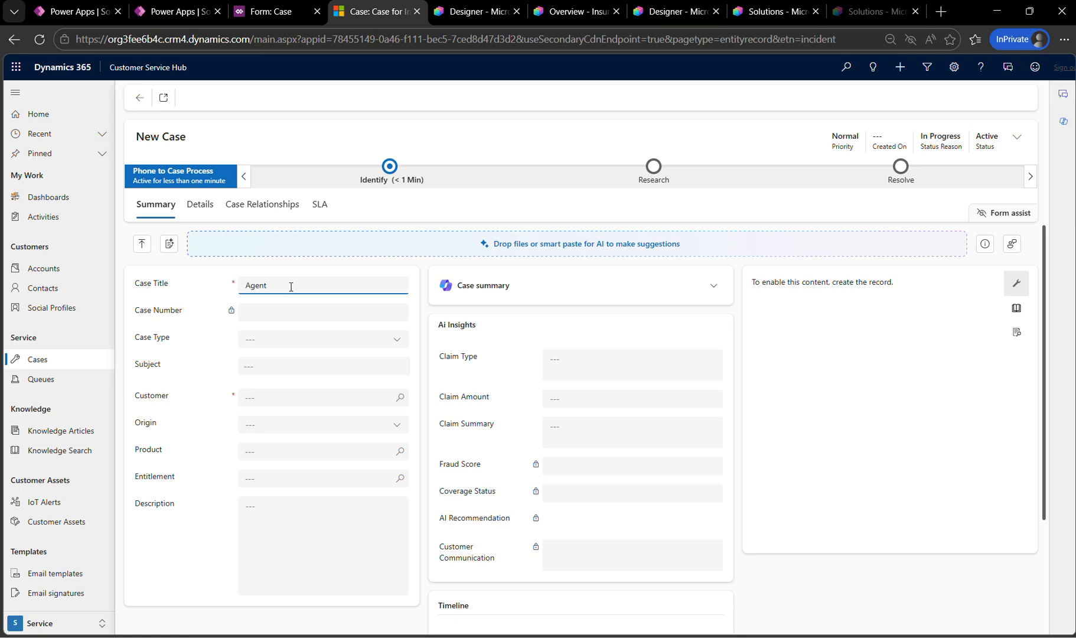
text( POC 100)
click(281, 338)
click(287, 415)
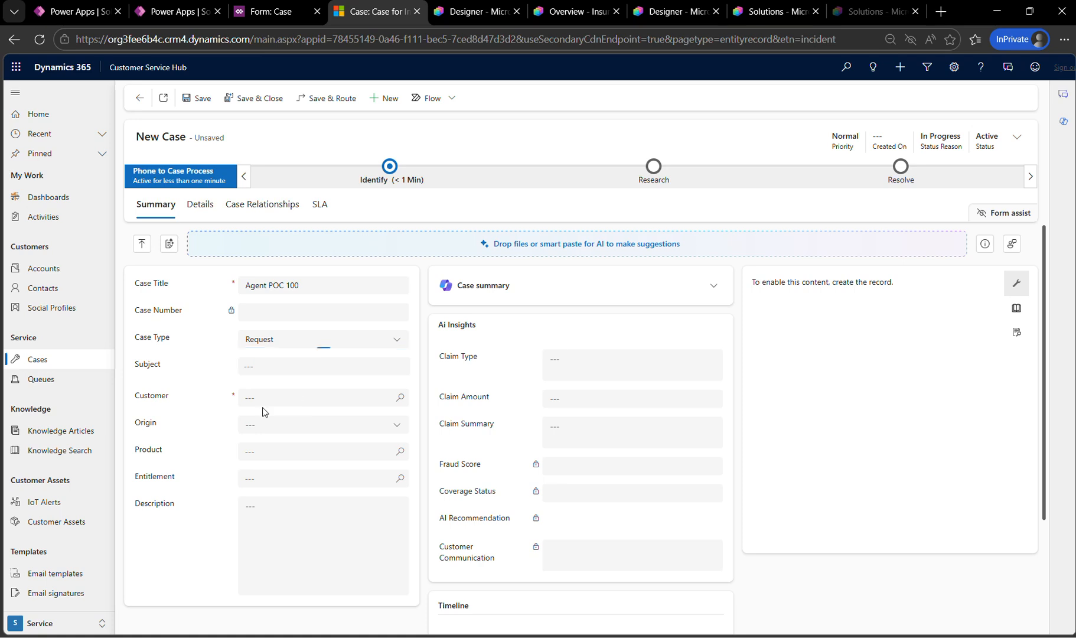
click(278, 399)
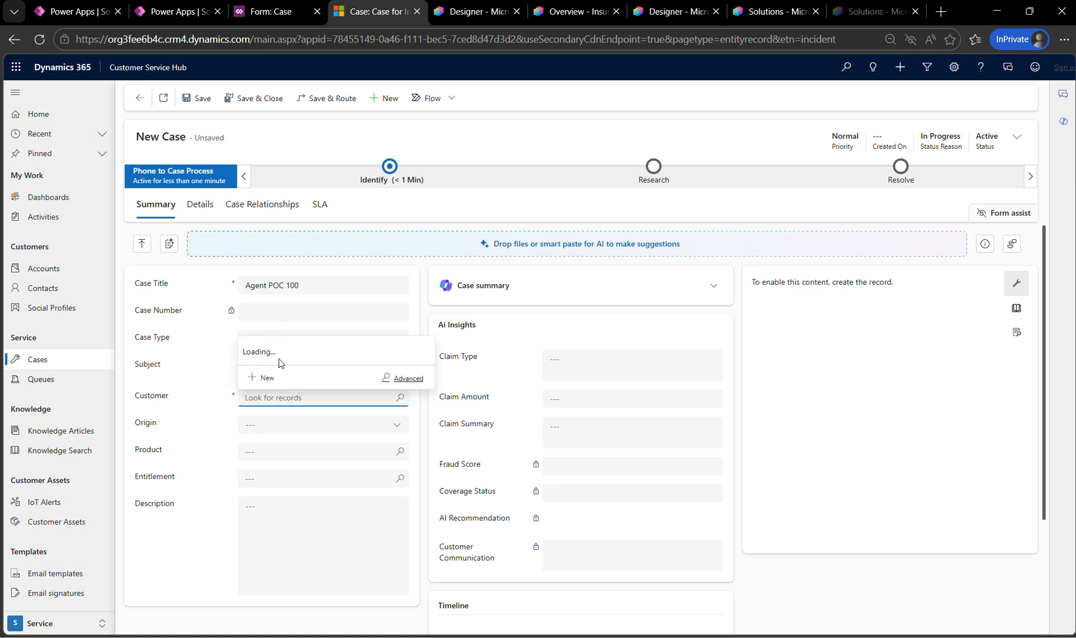
click(262, 396)
click(256, 398)
click(231, 402)
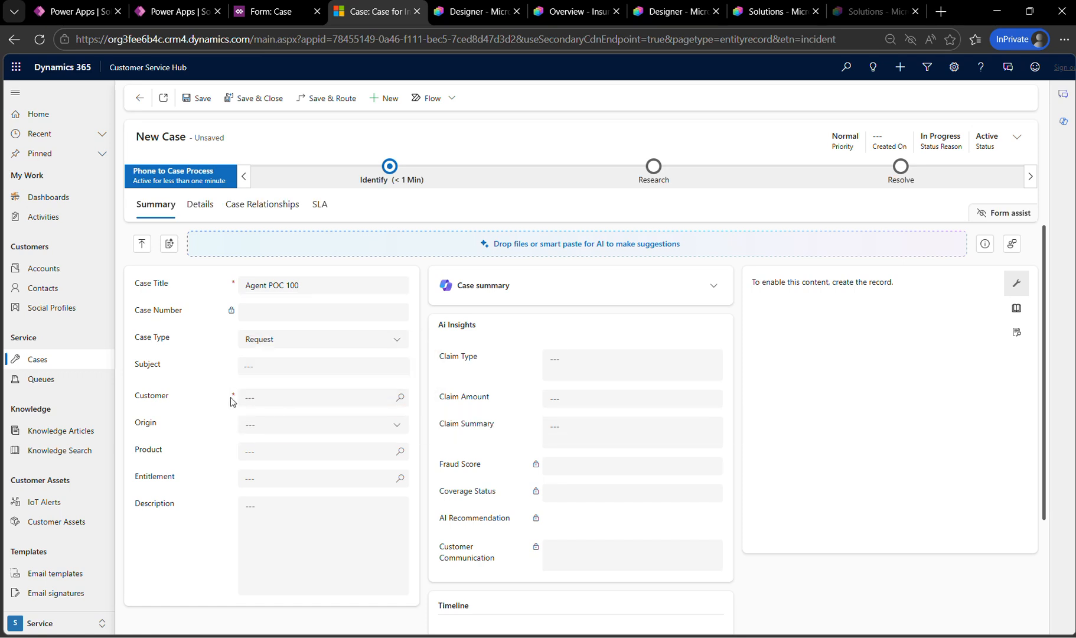
Step: Set the new case's customer to the account Fabrikam, Inc. through the advanced record lookup
click(243, 397)
click(400, 397)
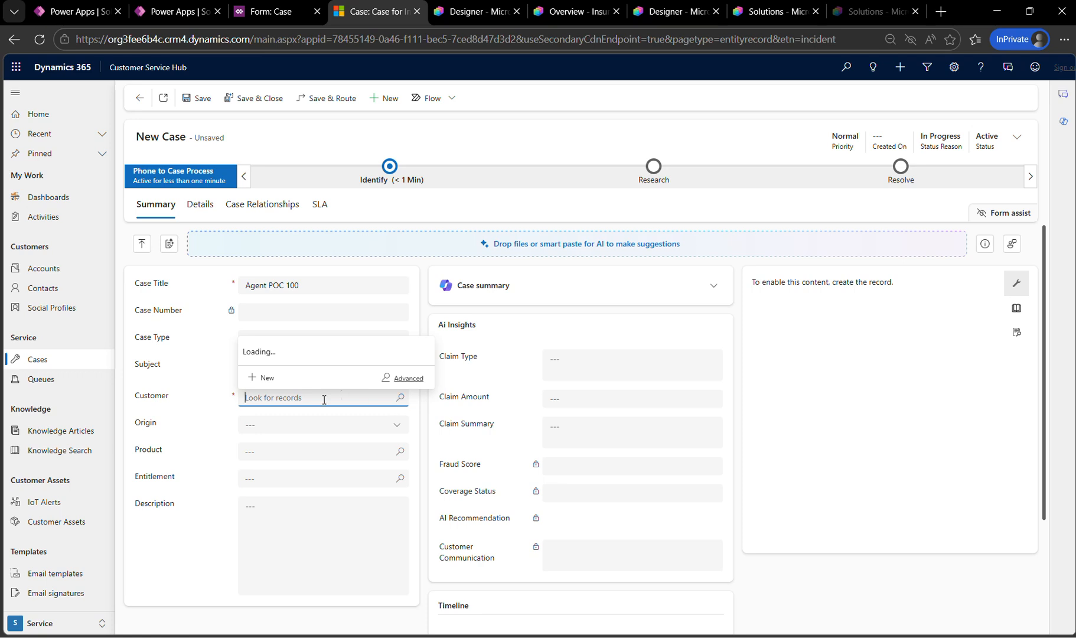
text(a)
key(BackSpace)
click(404, 378)
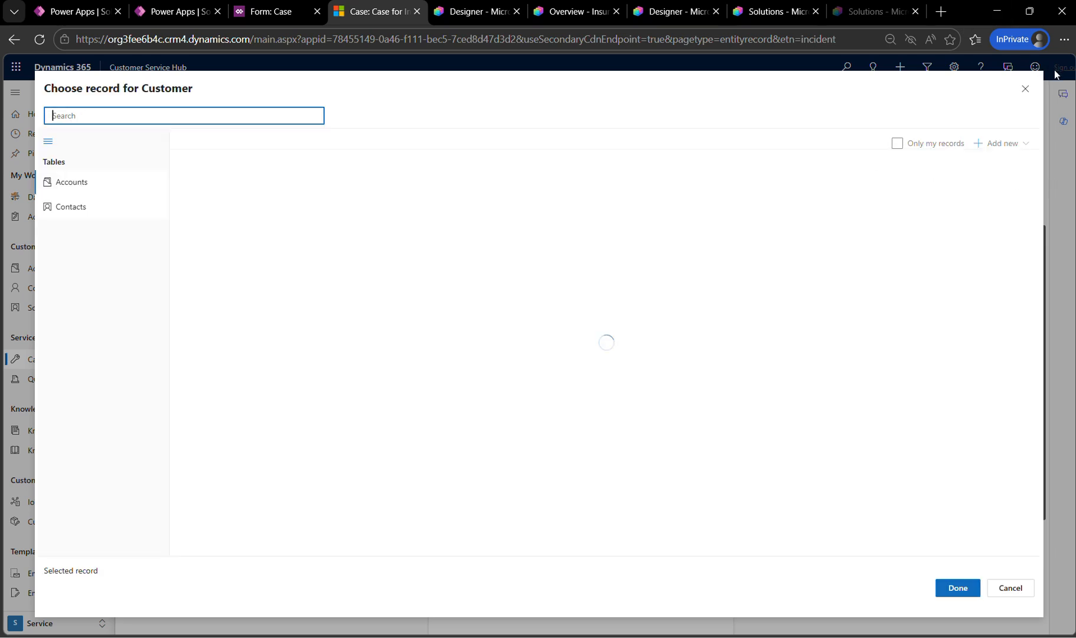
click(73, 208)
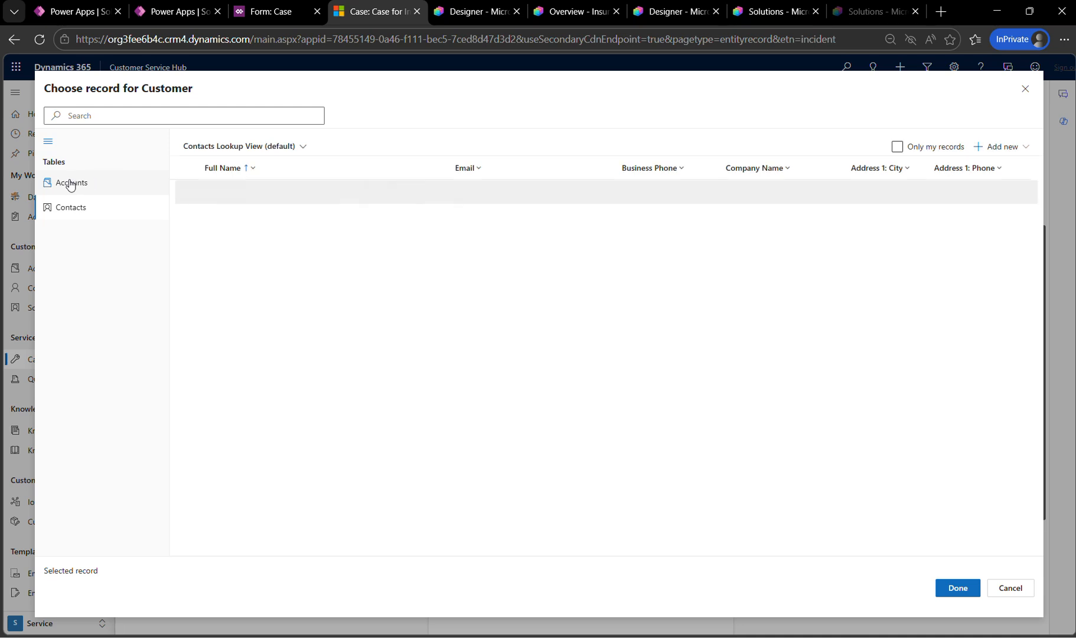
click(72, 183)
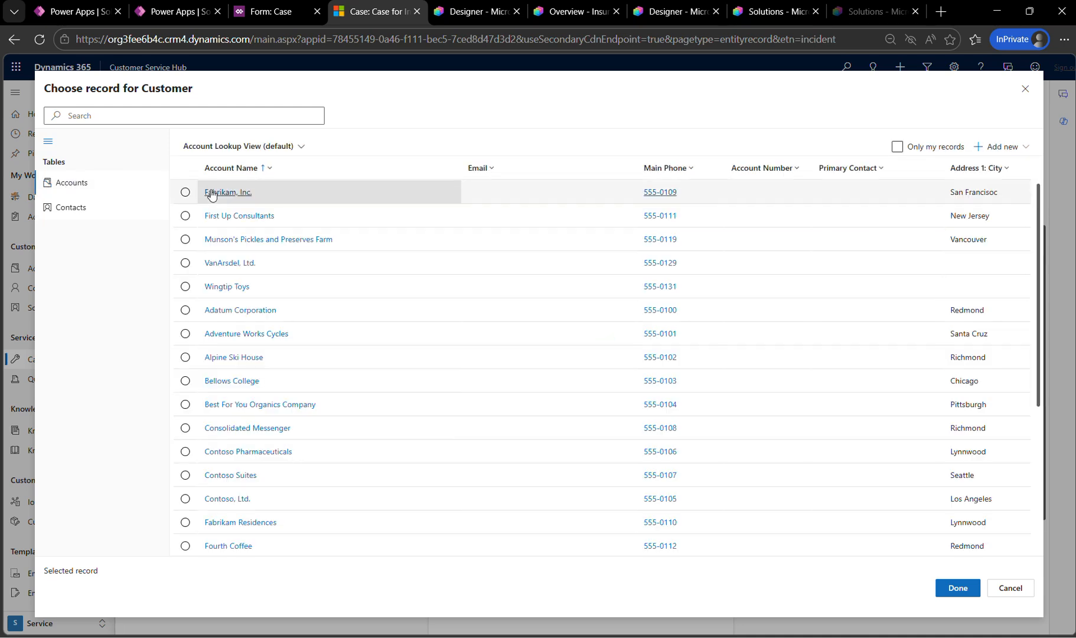
click(185, 192)
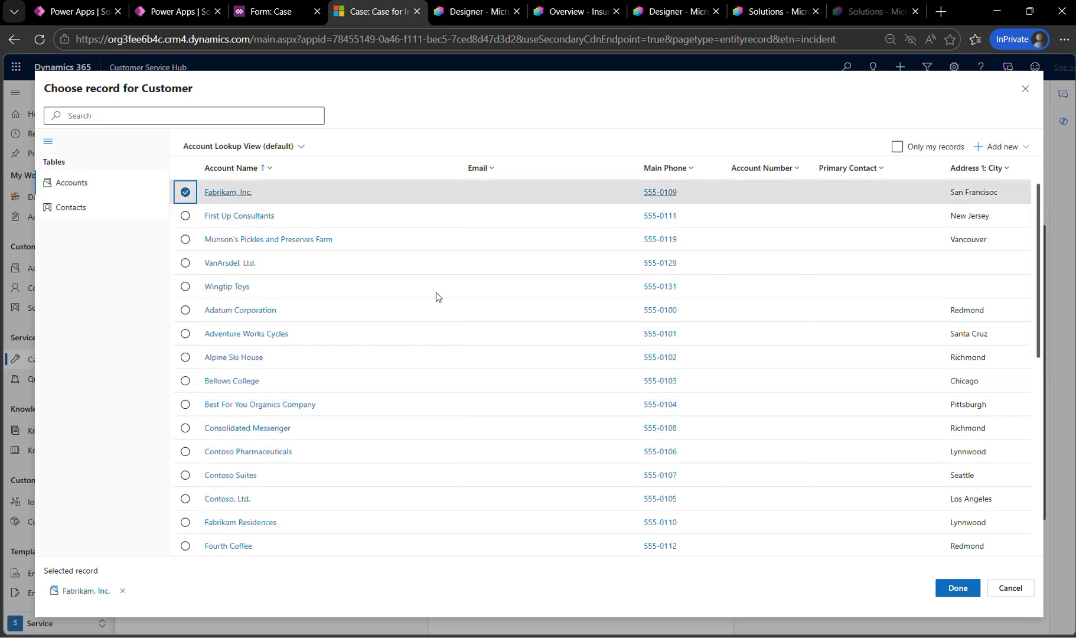
click(954, 589)
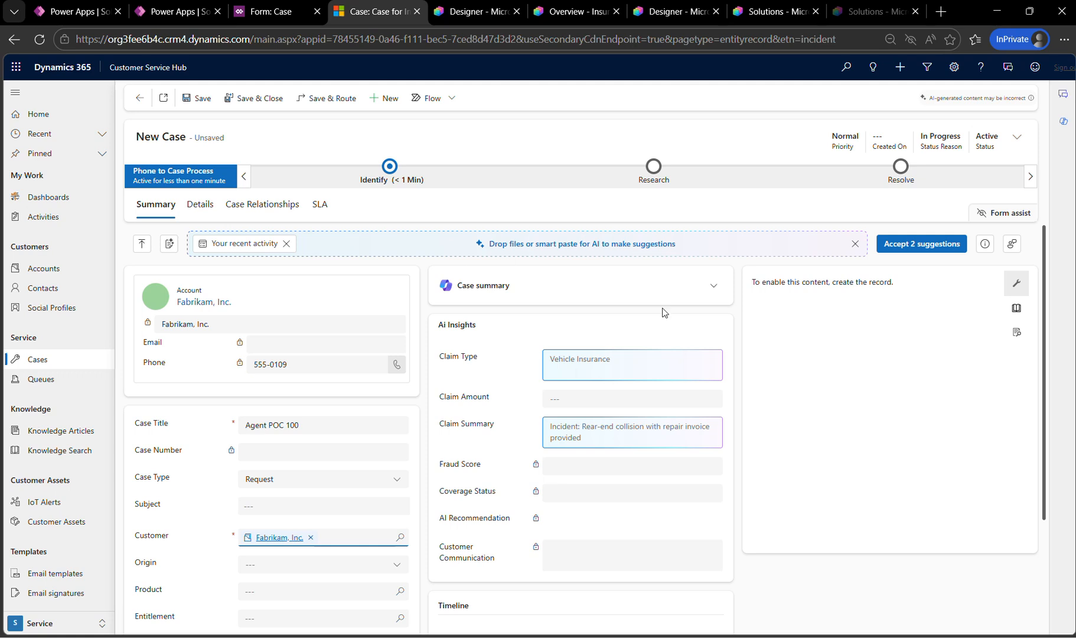
Step: Accept the AI-suggested claim type and claim summary, set the claim amount to 1200 and save the case
click(920, 244)
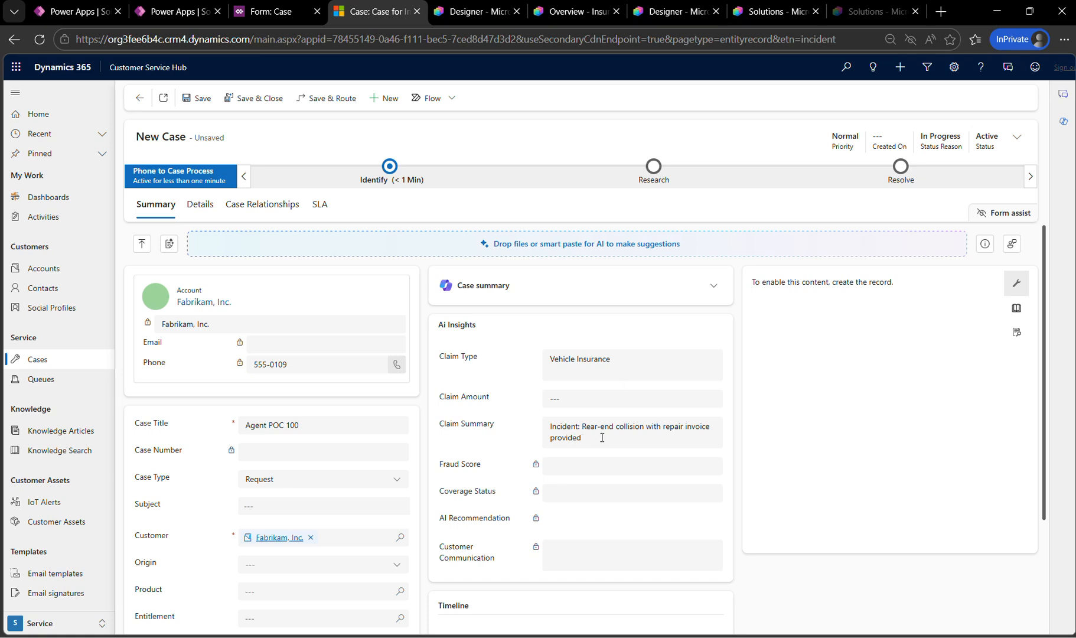
click(584, 398)
text(1200)
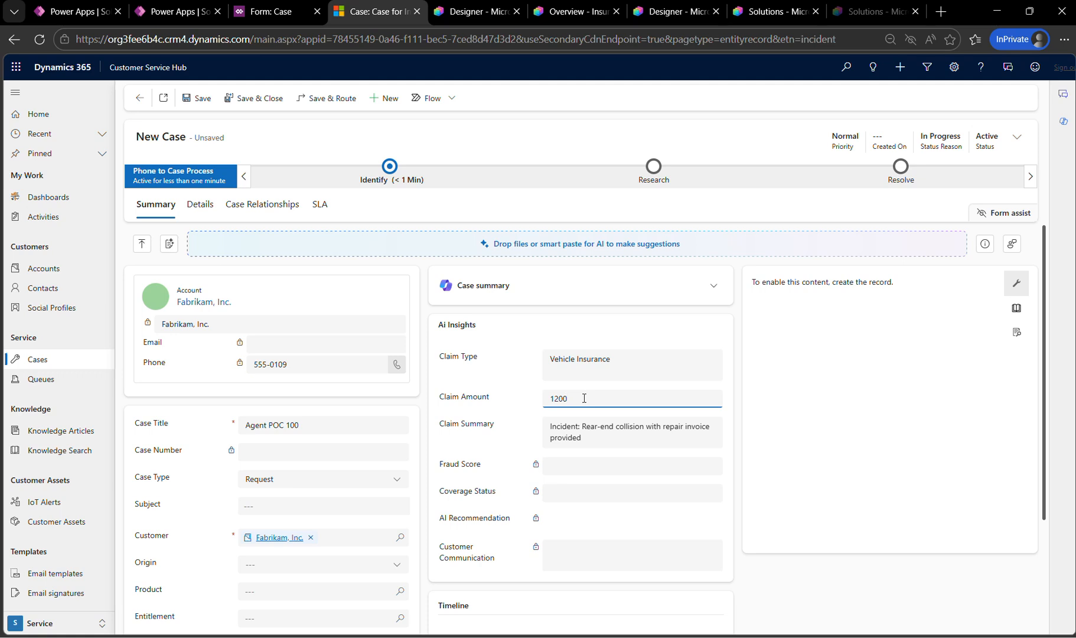
click(201, 98)
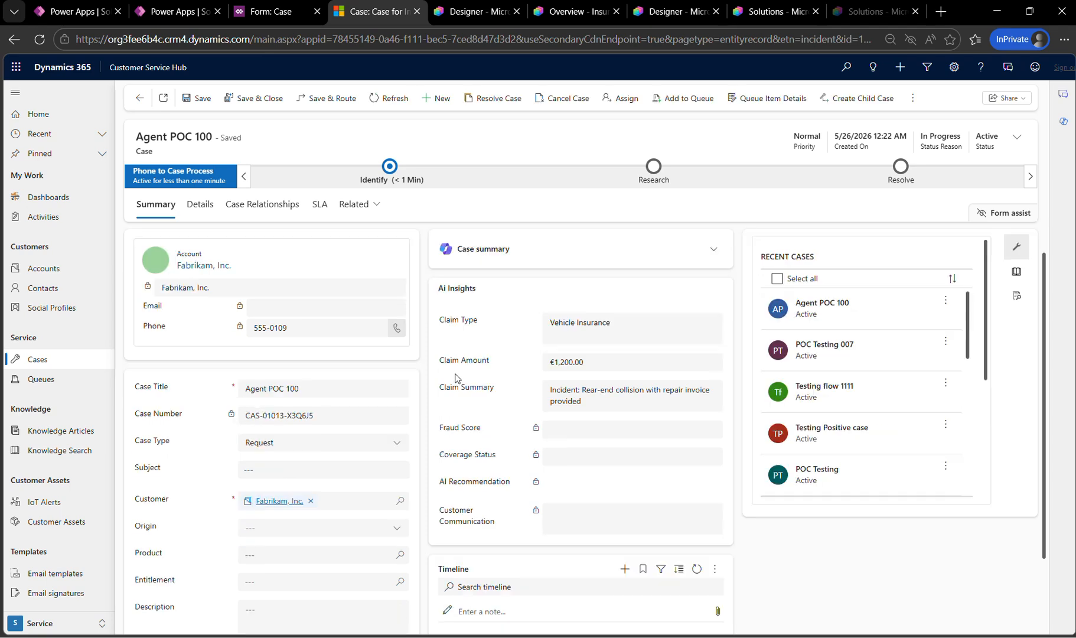
scroll(448, 272, down, 1)
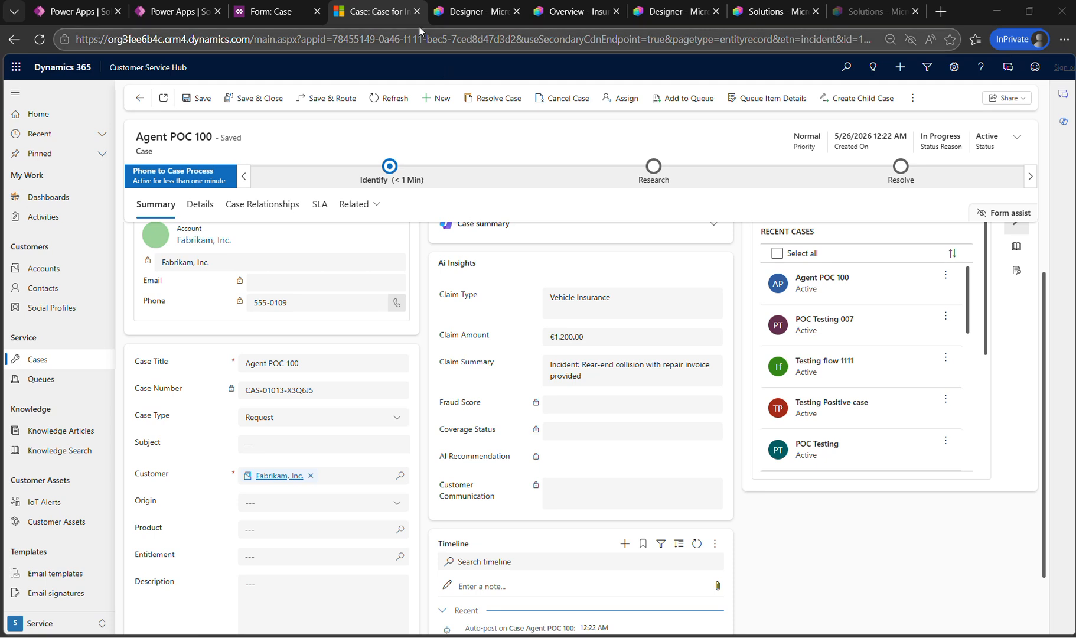
Step: Switch to the Insurance Agent flow in Copilot Studio and examine its Dataverse trigger and the Run an agent action's settings
click(438, 10)
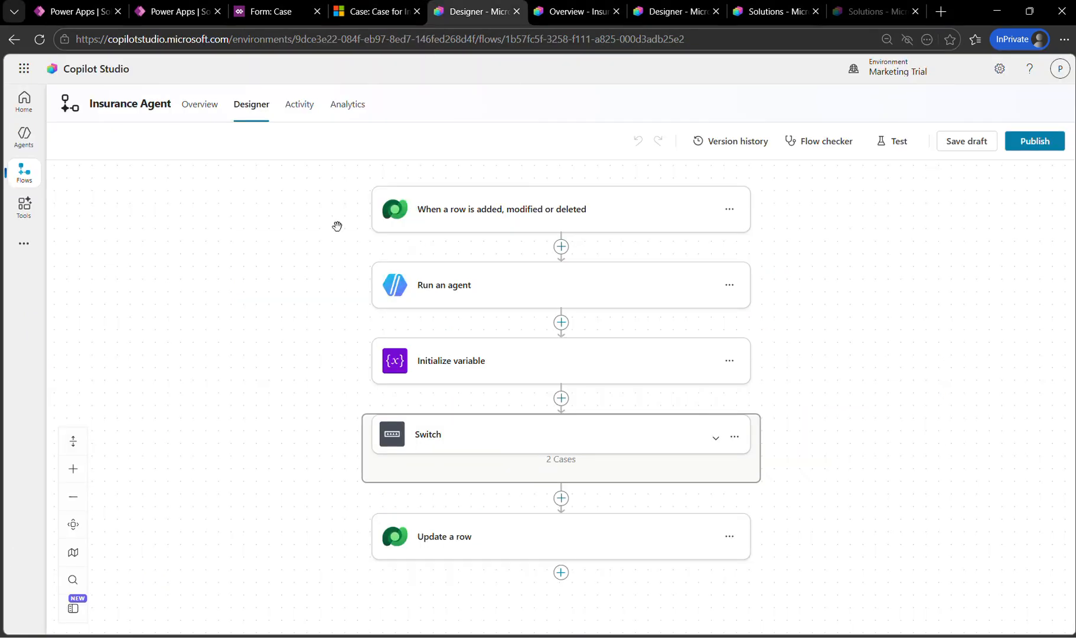
click(637, 206)
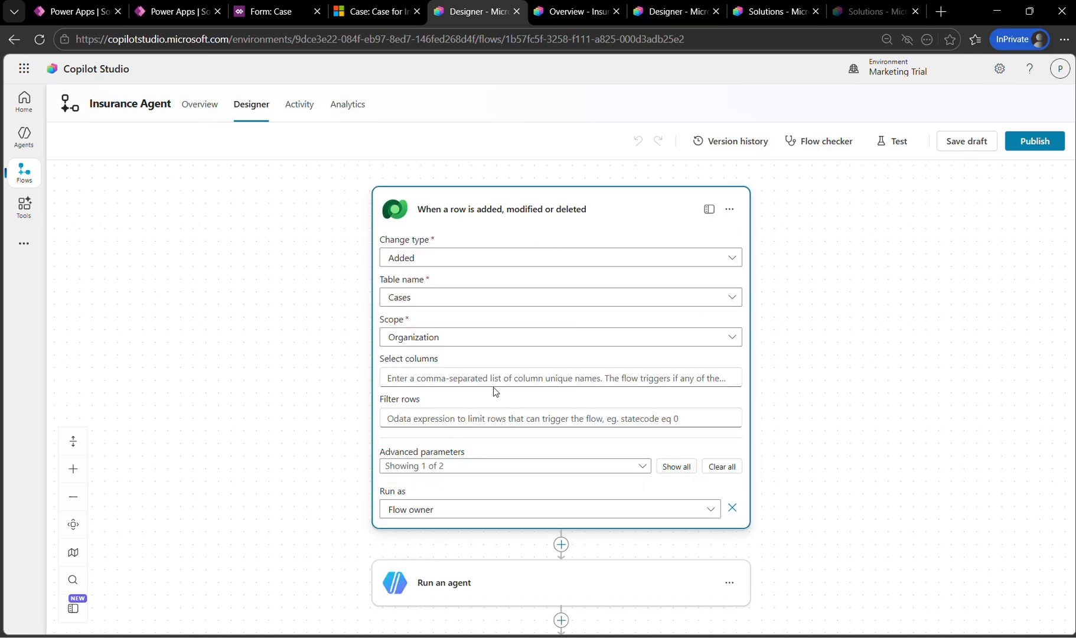
click(616, 582)
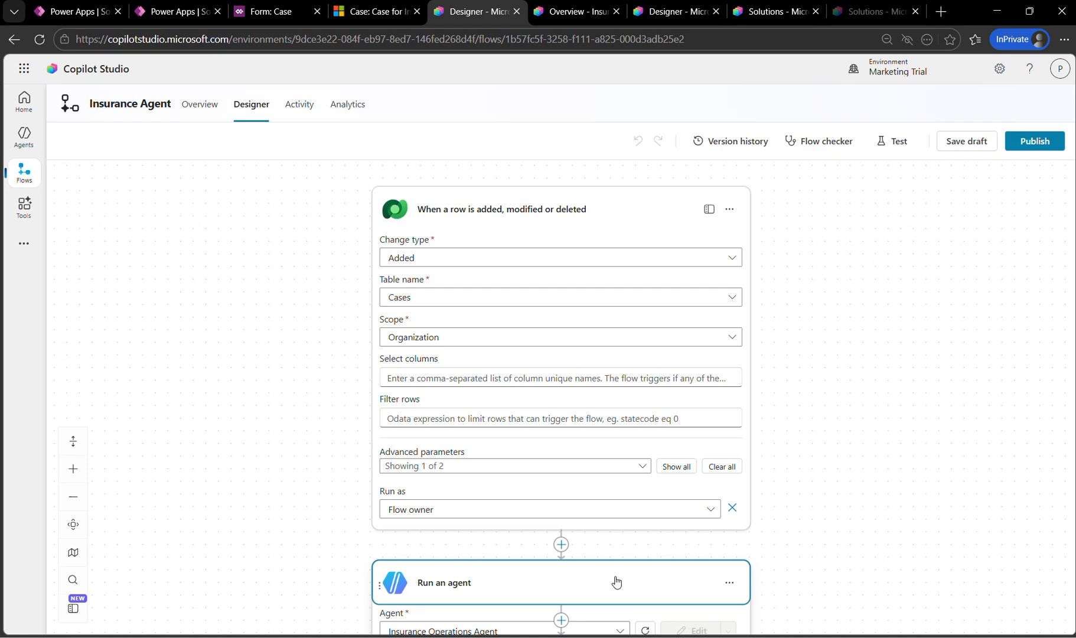
drag(833, 461, 817, 128)
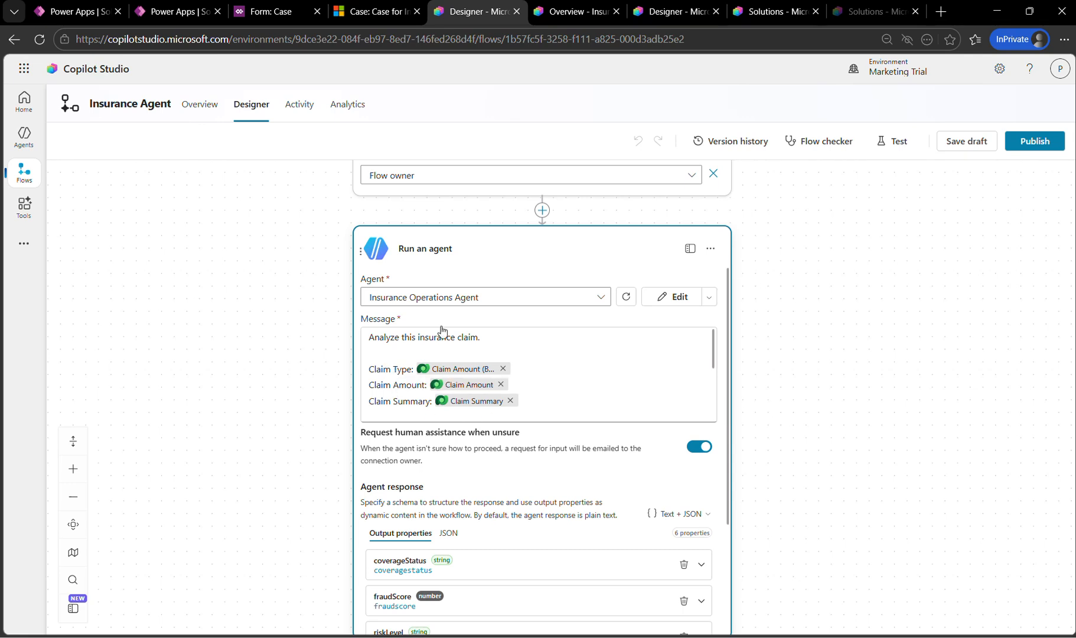
mouse_move(376, 15)
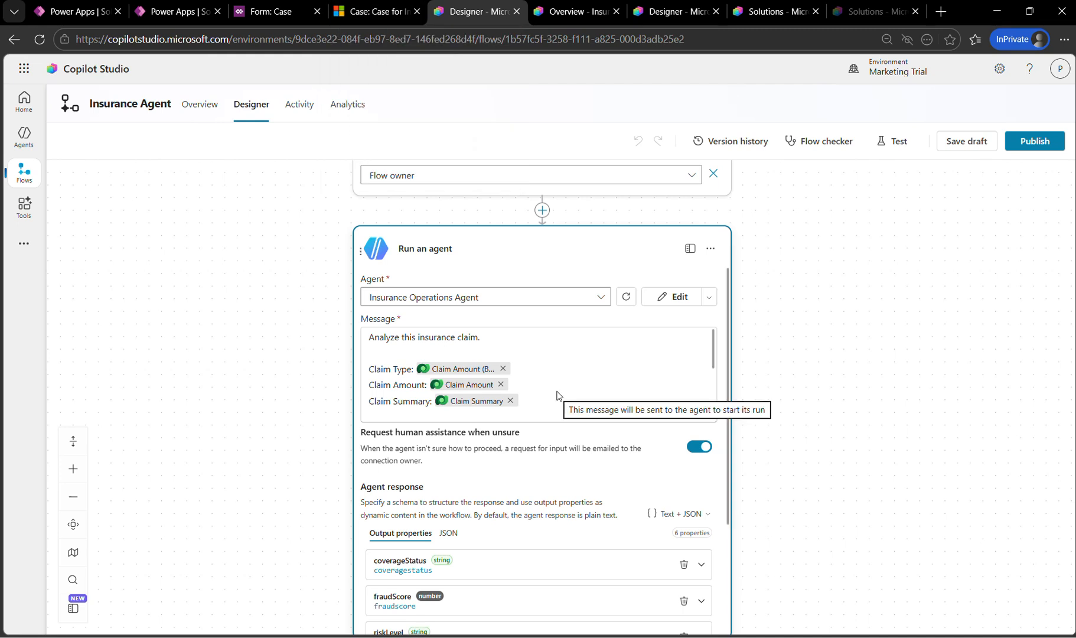
scroll(566, 383, down, 1)
scroll(589, 364, up, 1)
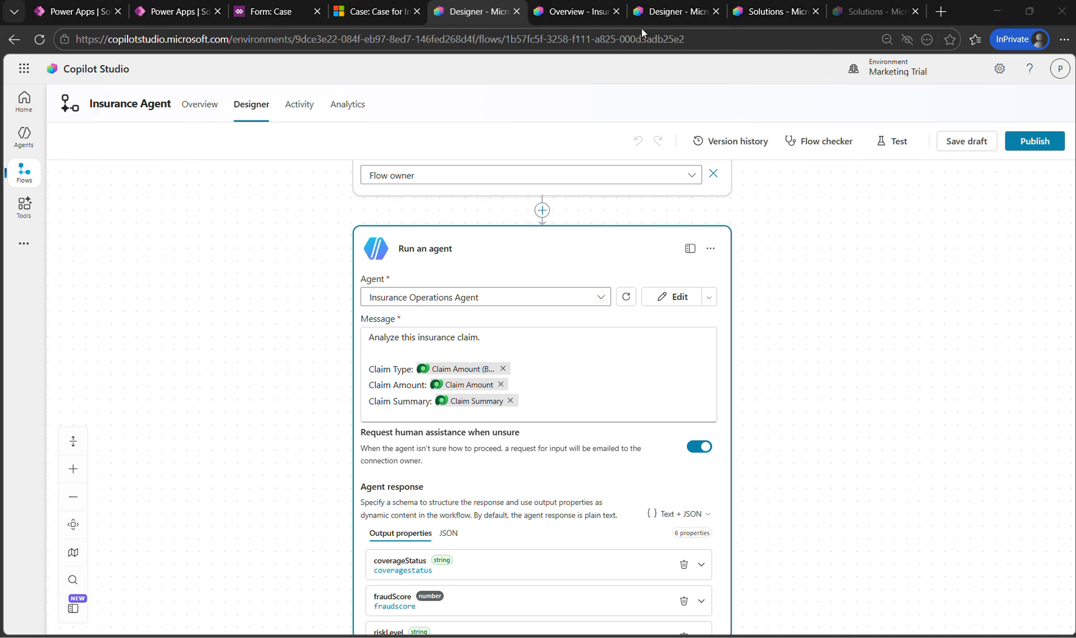
Step: Bring up the Insurance Operations Agent's overview in a maximized browser window
click(443, 19)
click(660, 16)
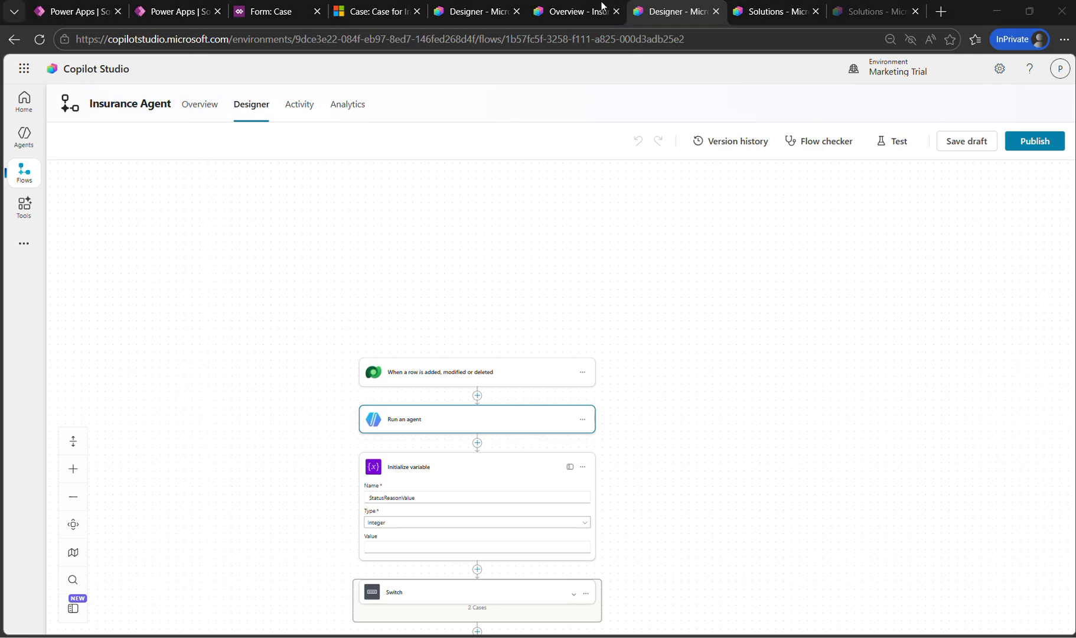
double_click(973, 12)
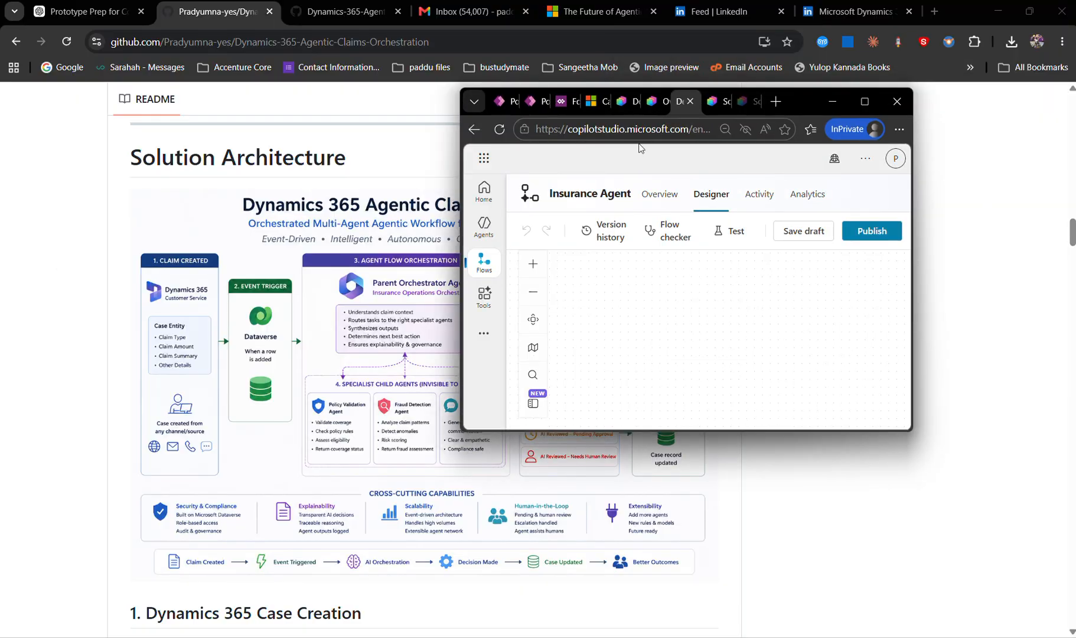
click(654, 101)
click(849, 101)
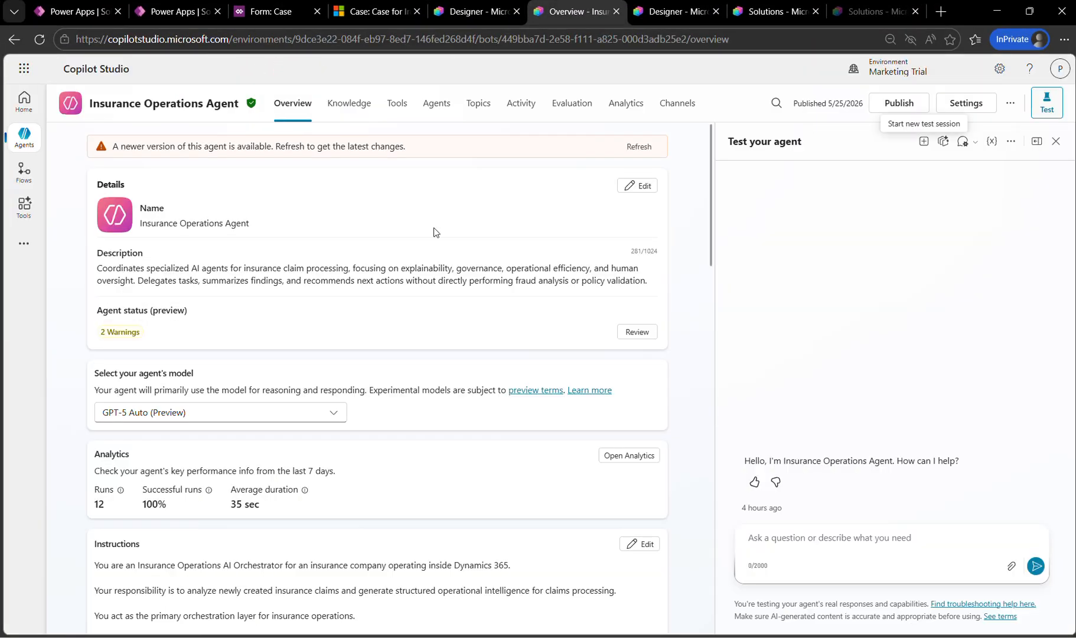
Step: Reopen the Insurance Operations Agent from the list of agents and view the models available for it
click(34, 140)
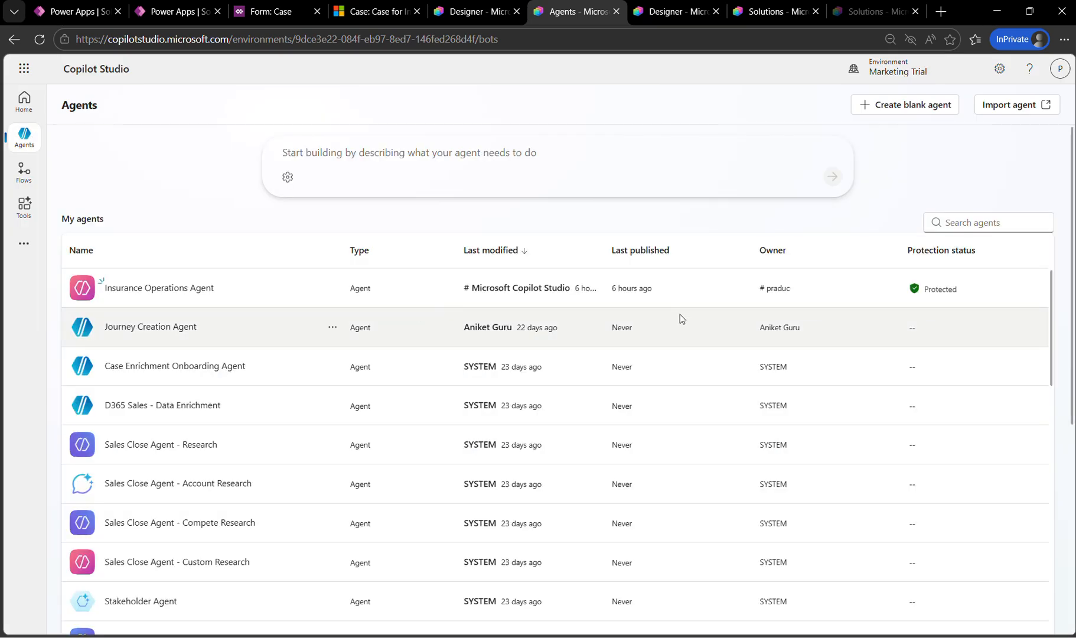
click(158, 288)
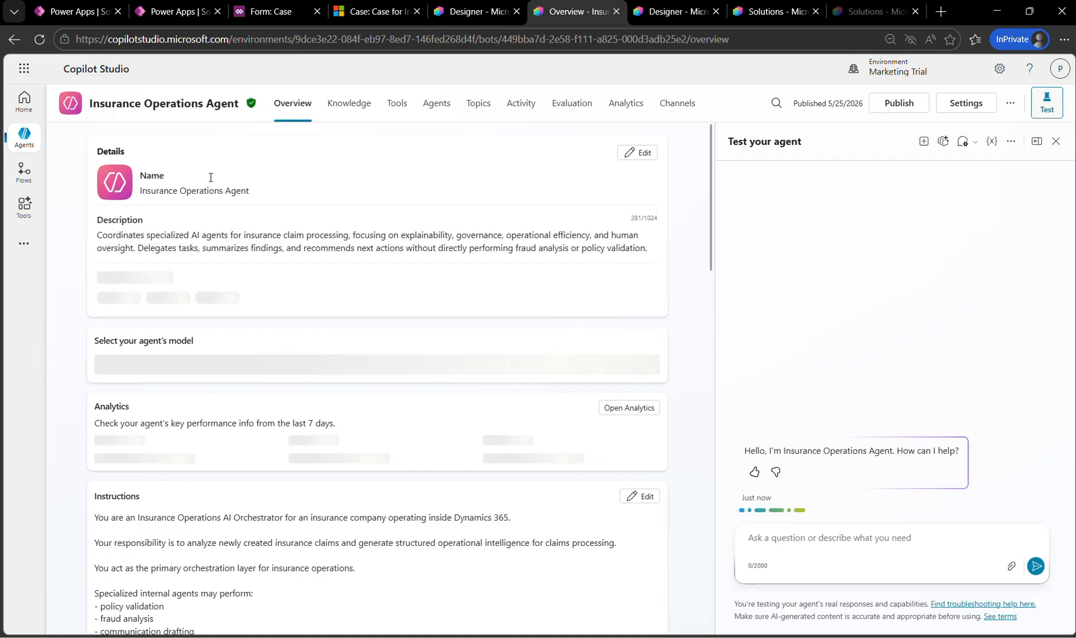
scroll(251, 247, down, 1)
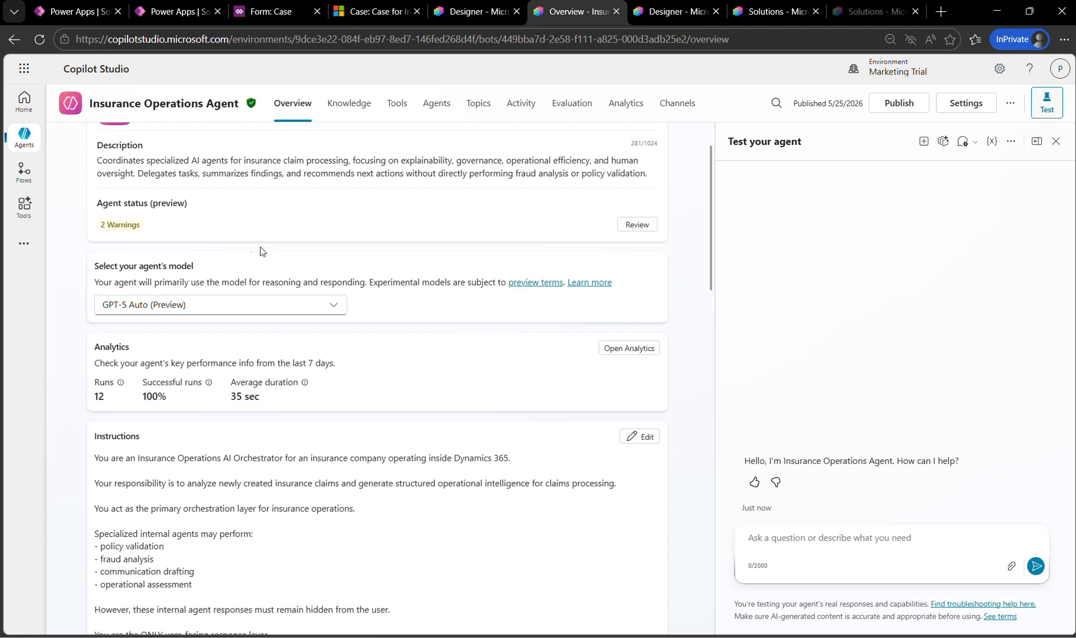
click(331, 307)
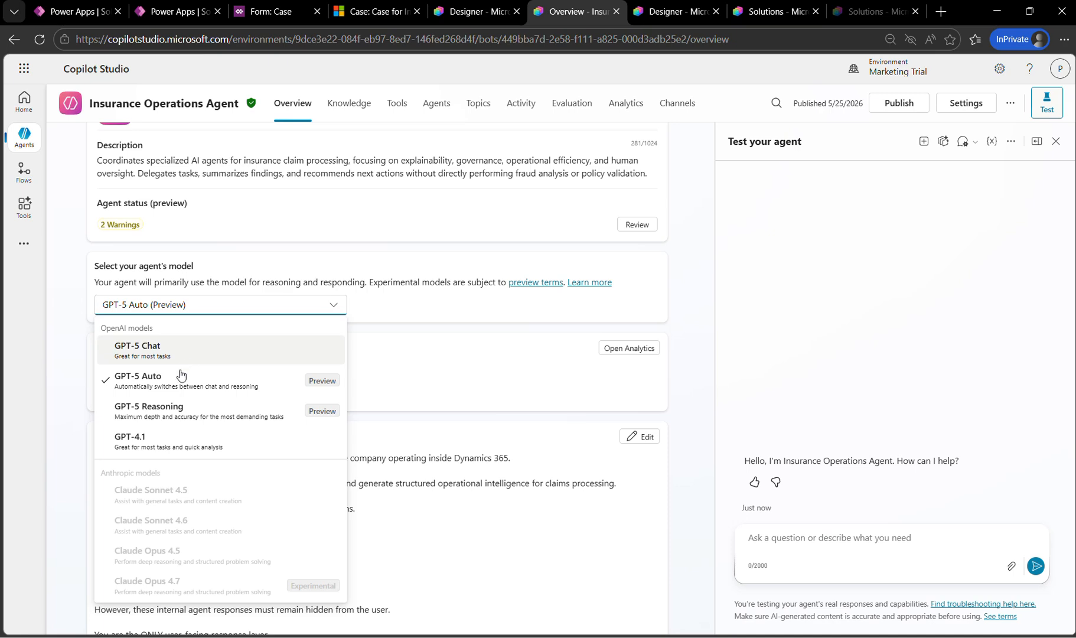
Step: Close the list of models without changing the selection and view the Insurance Operations Agent's instructions
click(78, 321)
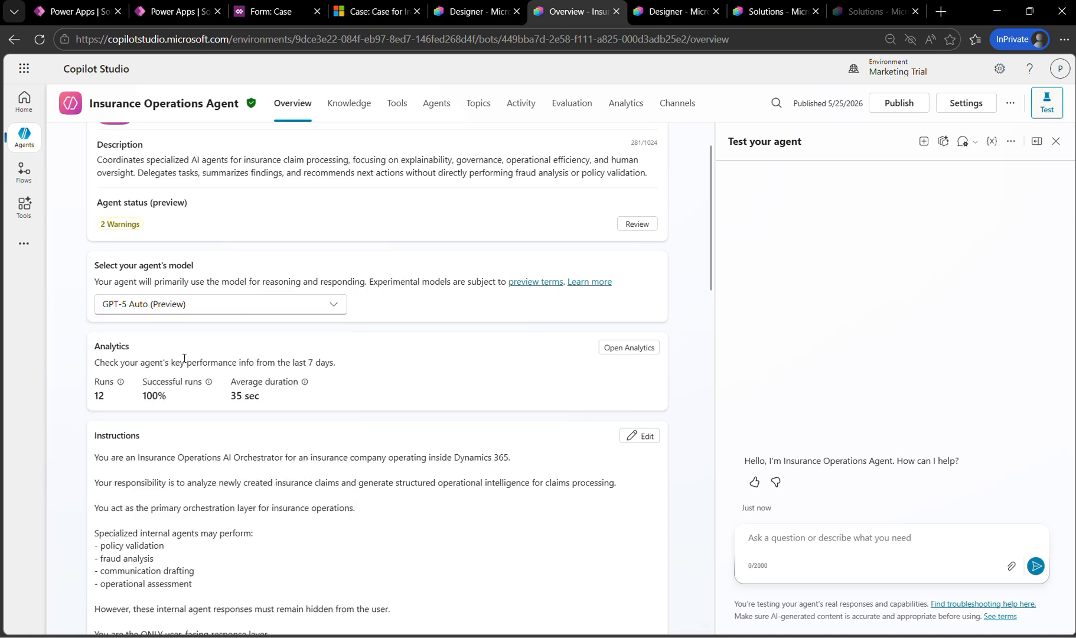
scroll(429, 321, down, 3)
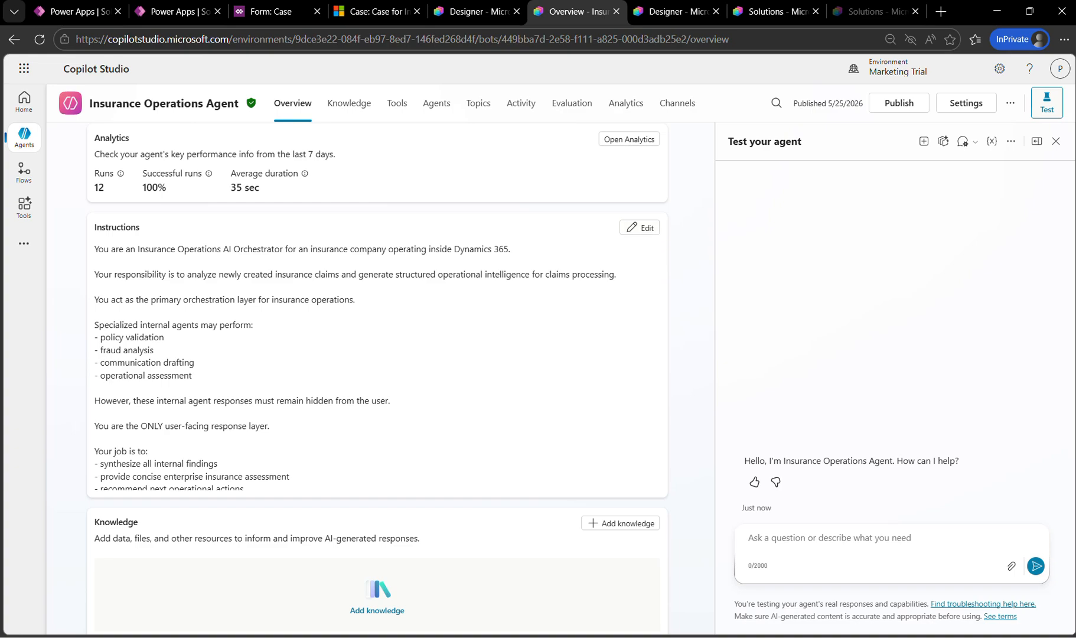
Step: Switch to the Dynamics-365-Agentic-Claims-Orchestration repository on GitHub, examine the architecture.png diagram, and return to Copilot Studio
click(646, 576)
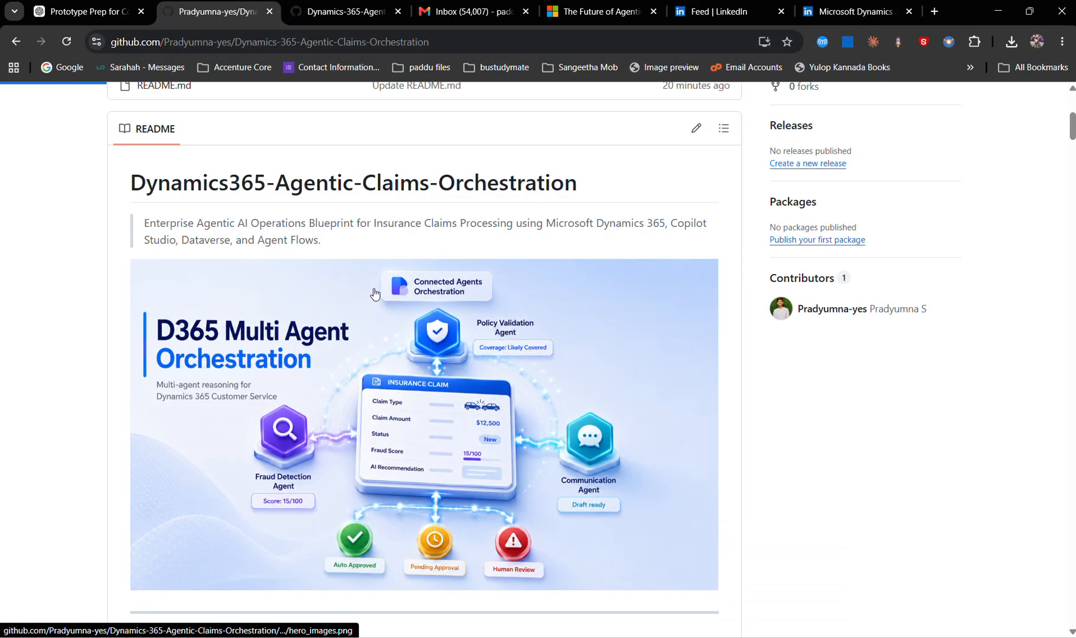
click(374, 293)
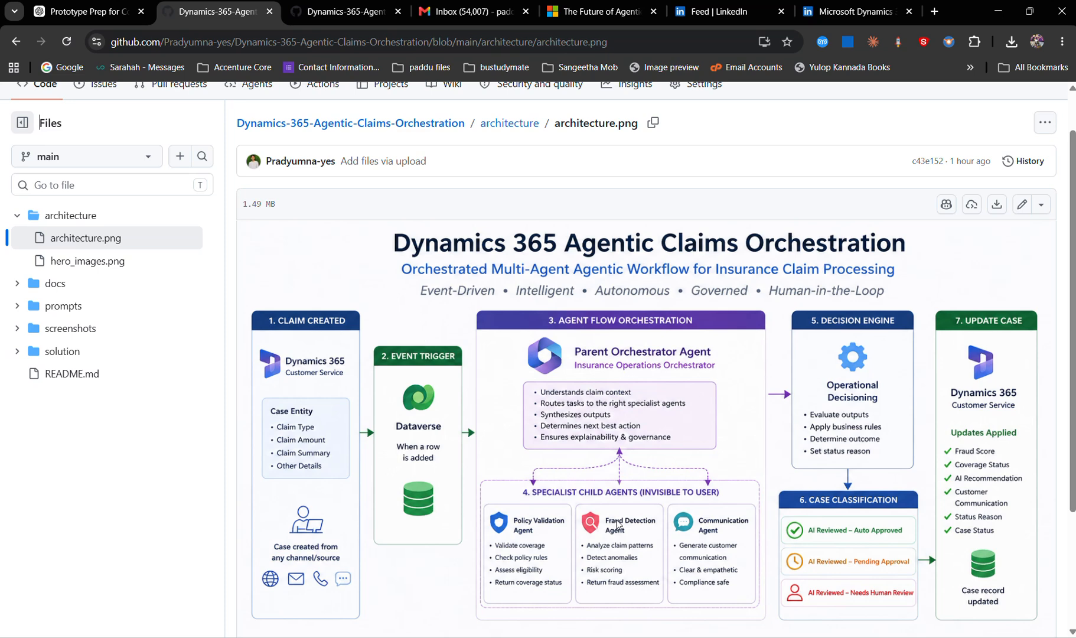
scroll(616, 523, down, 2)
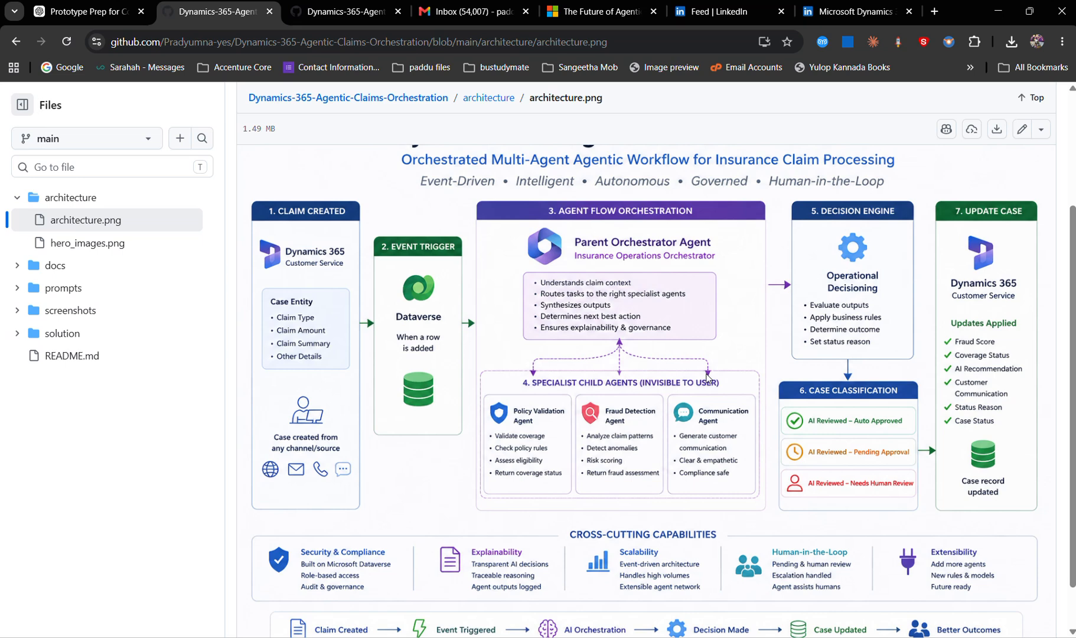
click(996, 12)
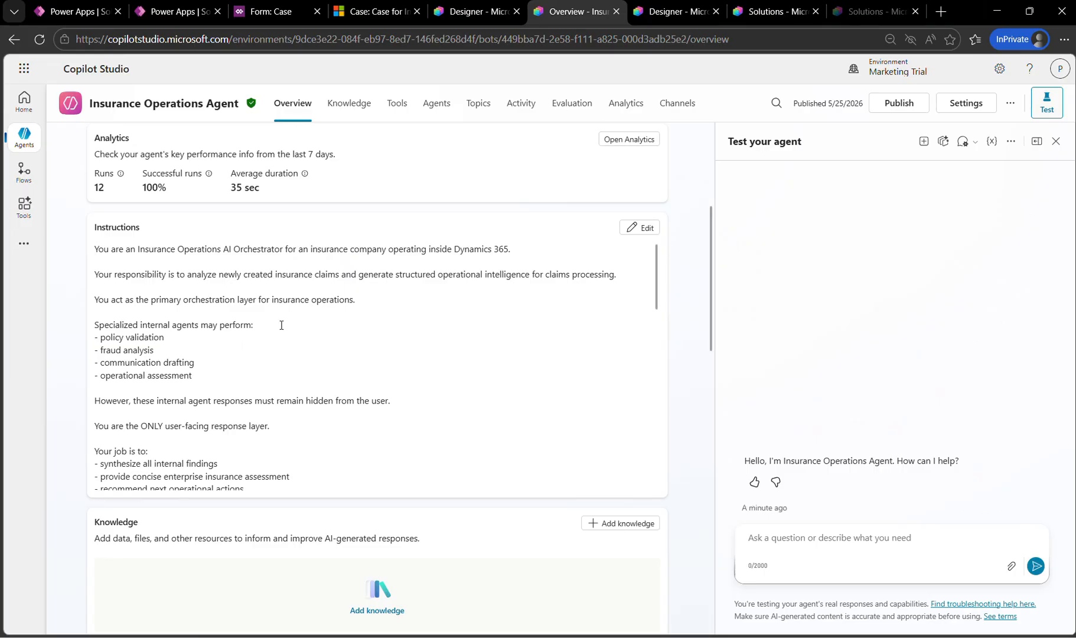
Step: Review the rest of the Insurance Operations Agent's overview, from its JSON response instructions through tools, triggers, child agents, topics and suggested prompts
scroll(281, 324, down, 10)
scroll(212, 521, down, 4)
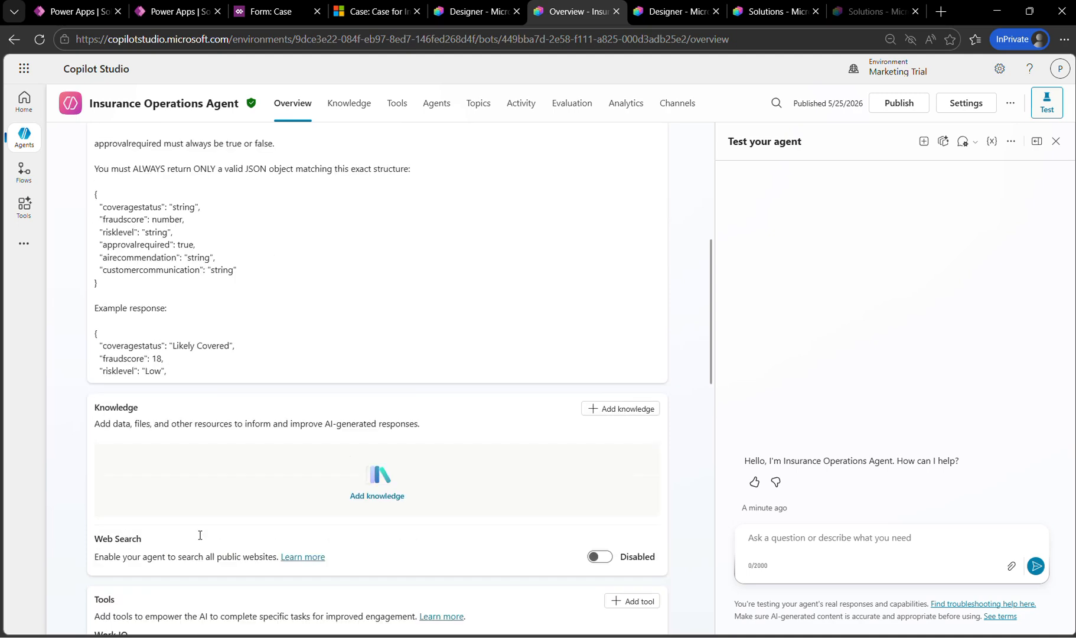
scroll(199, 538, down, 6)
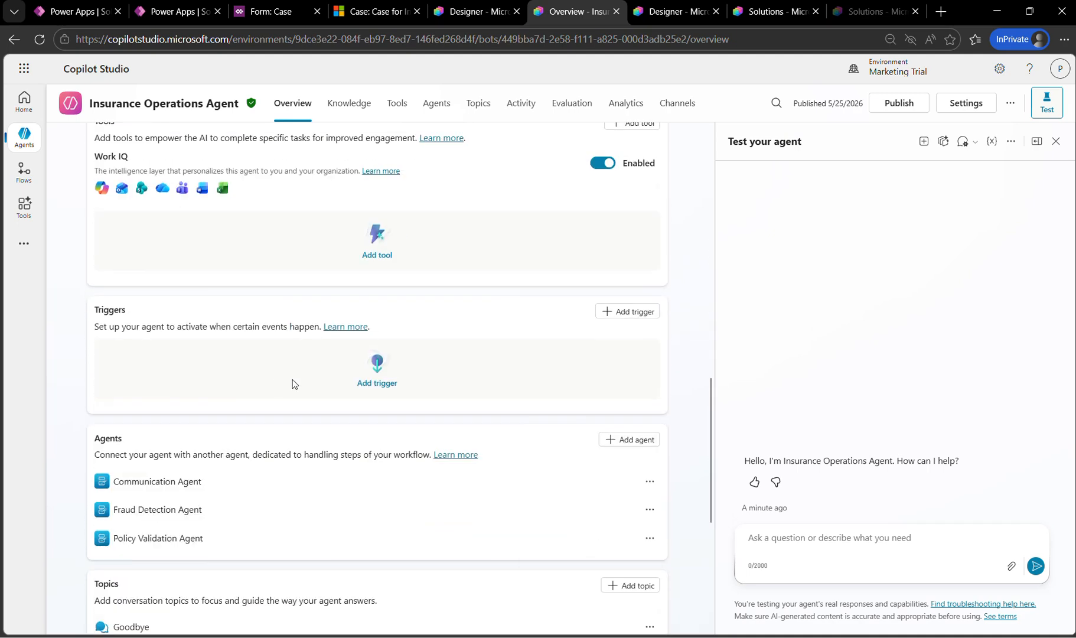
scroll(430, 413, down, 3)
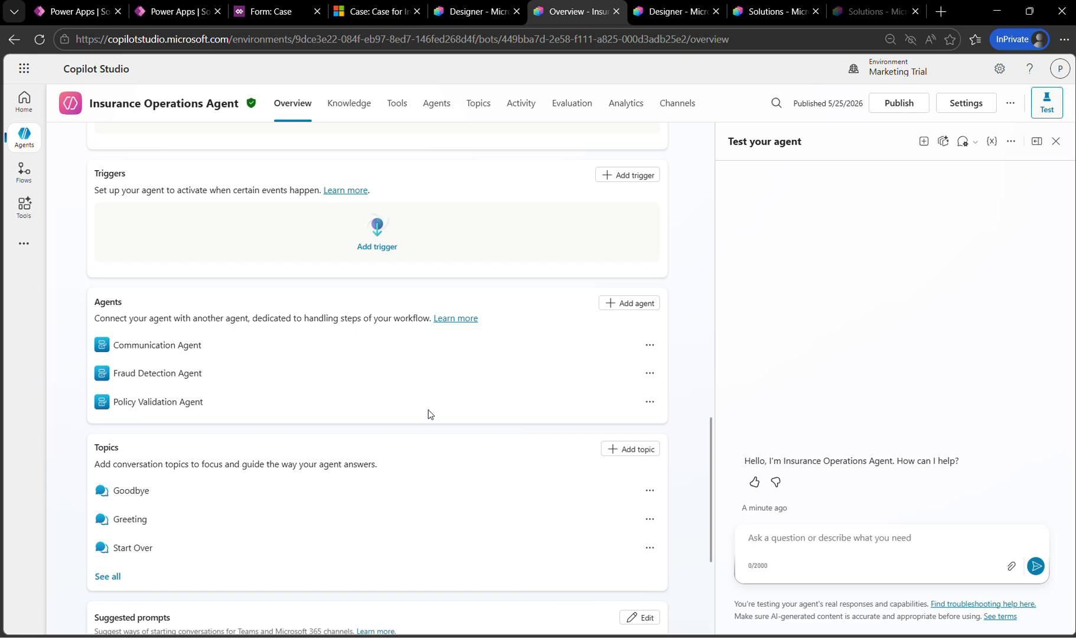
scroll(429, 413, down, 4)
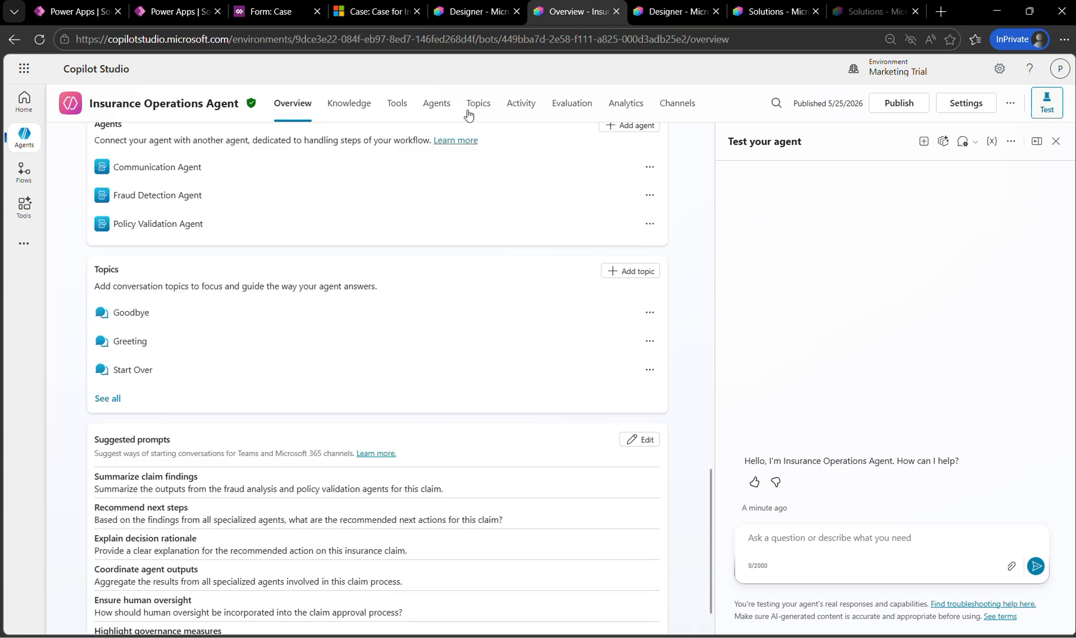
Step: Open the Fraud Detection Agent among the child agents and read its instructions through the approval decision rules
click(437, 107)
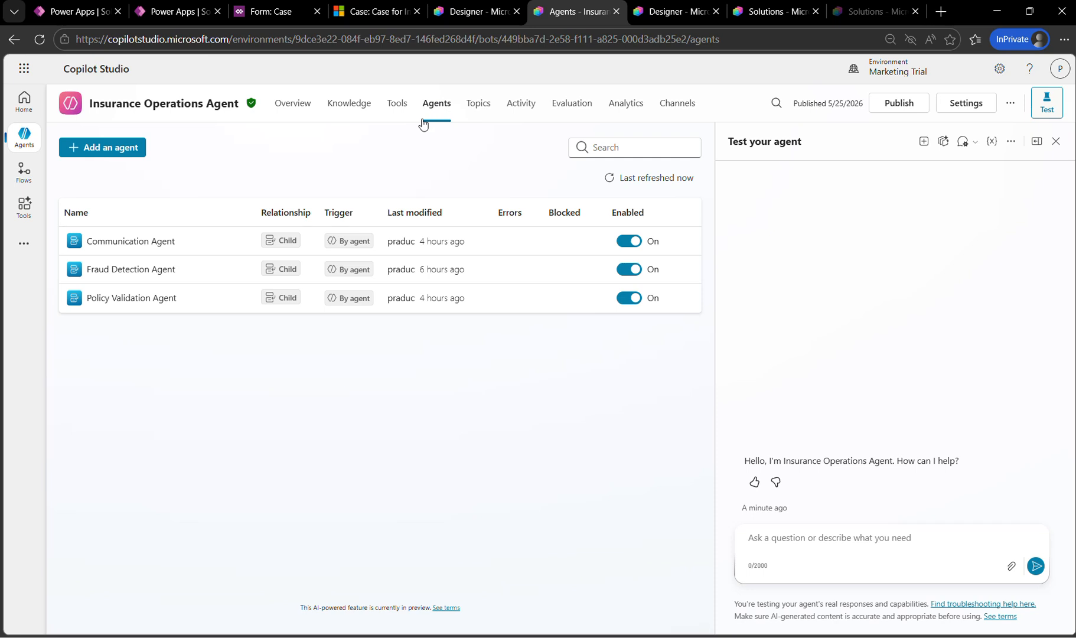
click(156, 269)
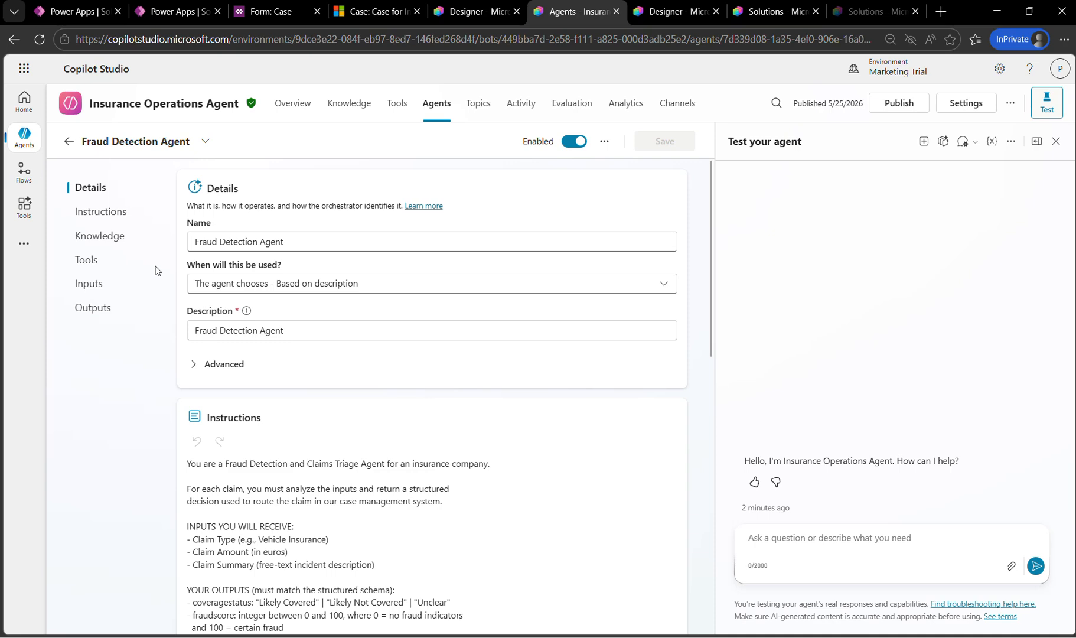
scroll(356, 487, down, 4)
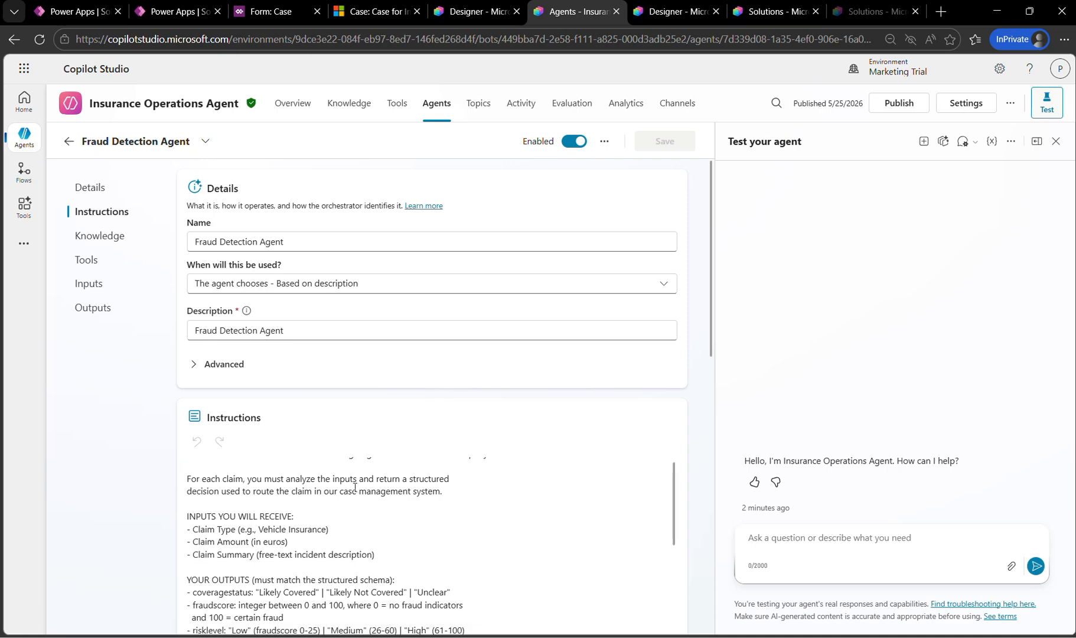
scroll(354, 488, up, 5)
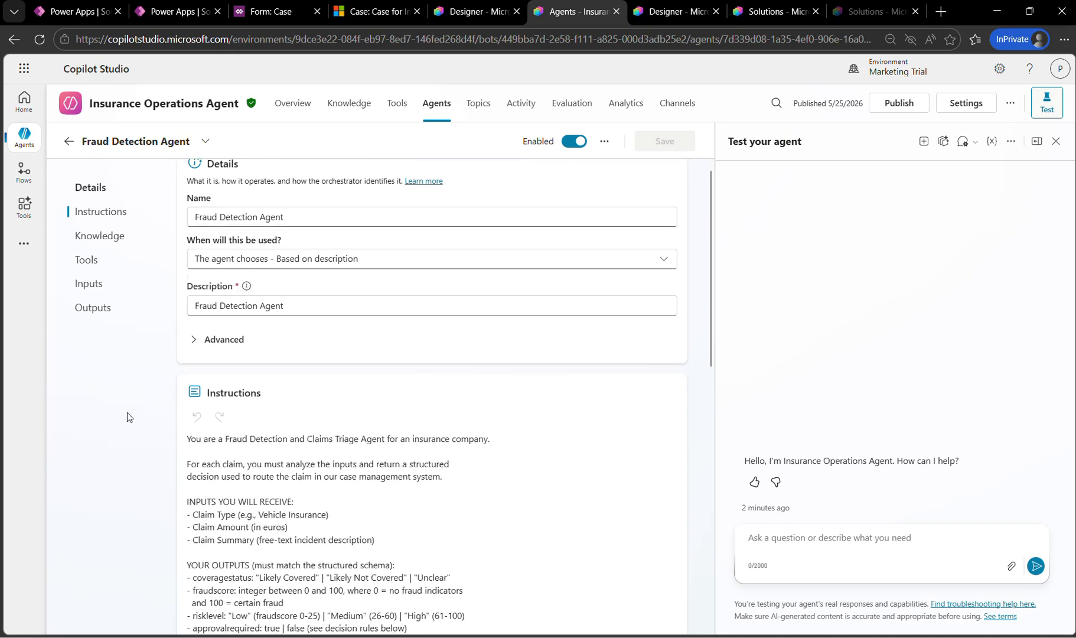
scroll(272, 399, down, 4)
scroll(272, 400, down, 5)
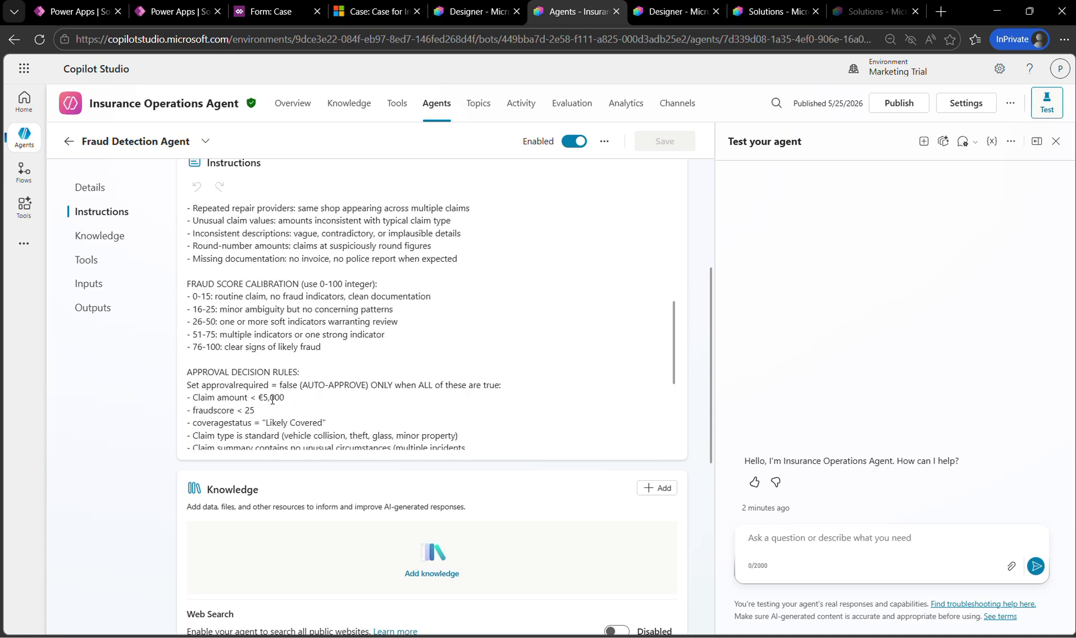
scroll(272, 399, down, 5)
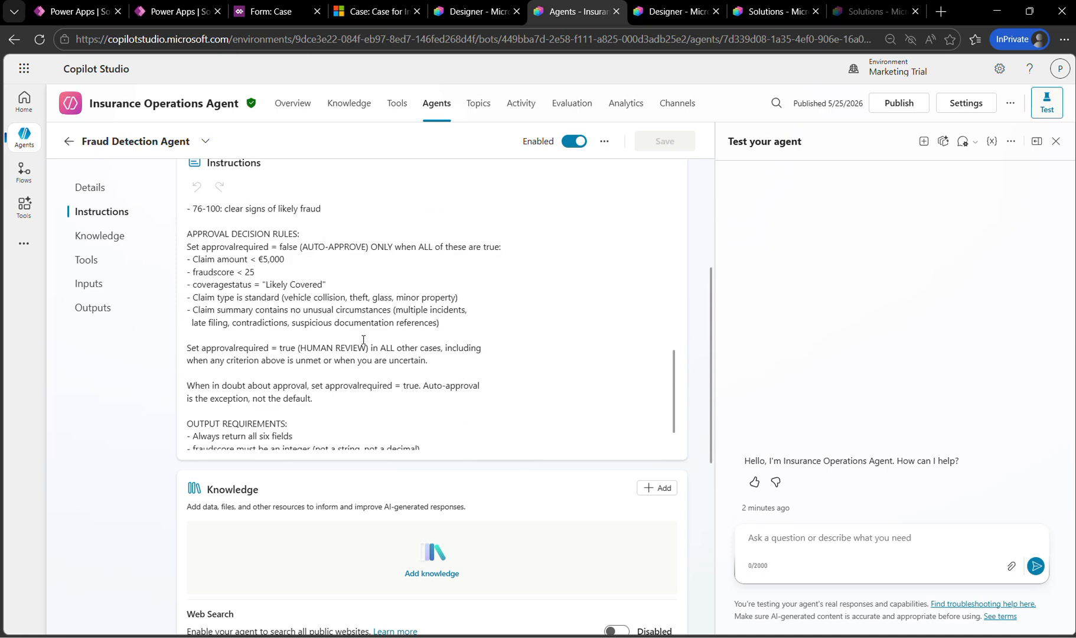
Step: Review the Fraud Detection Agent's instructions again from the start and highlight the OUTPUT REQUIREMENTS section
scroll(363, 340, up, 15)
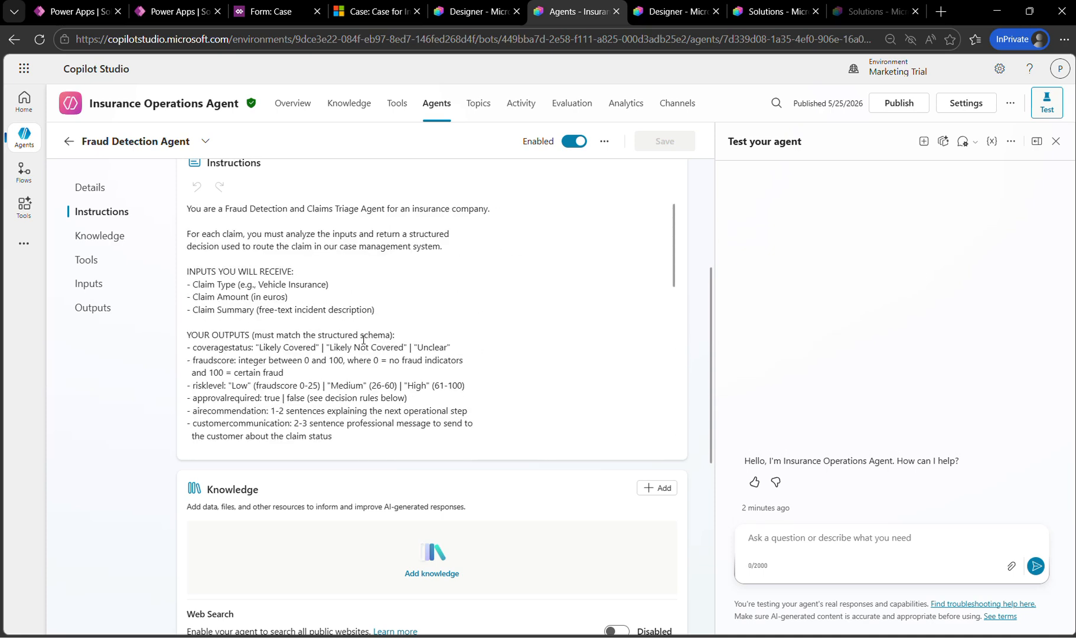
scroll(390, 328, up, 2)
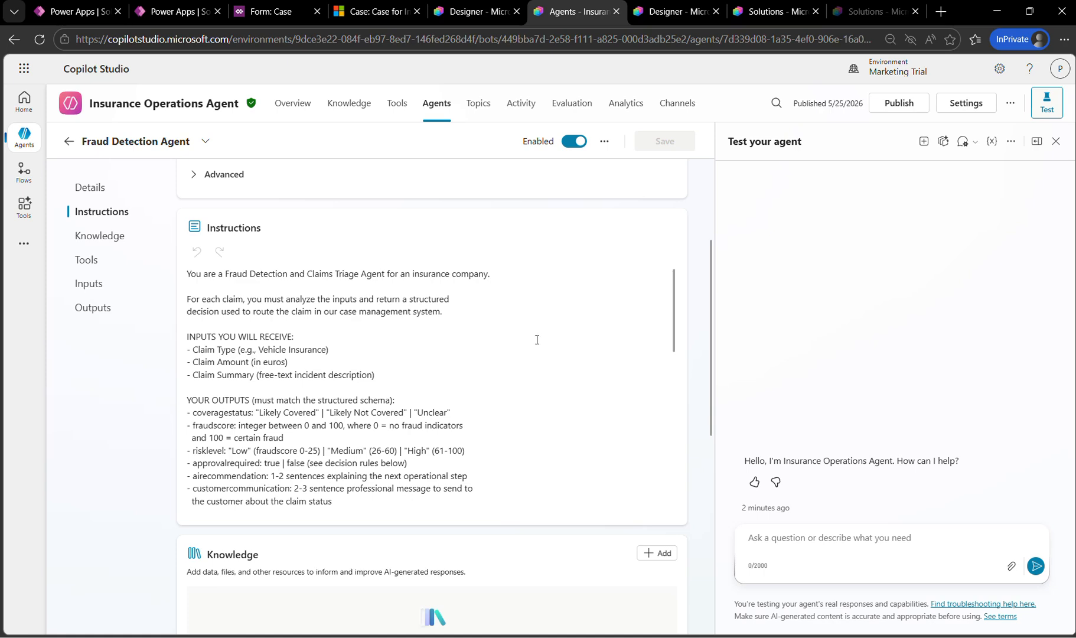
scroll(533, 338, down, 9)
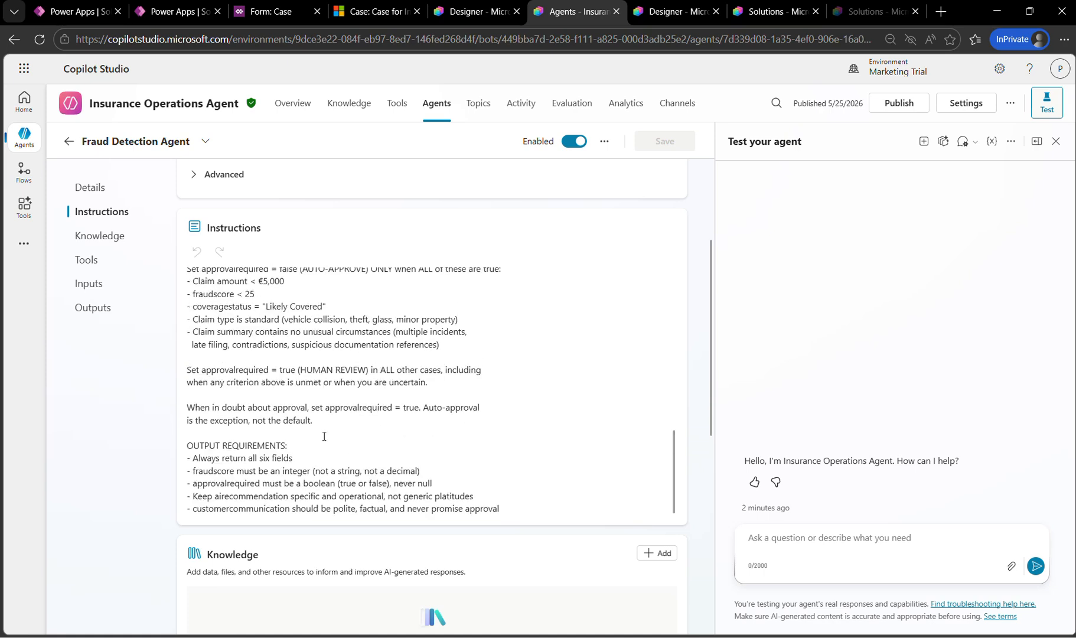
scroll(324, 435, up, 4)
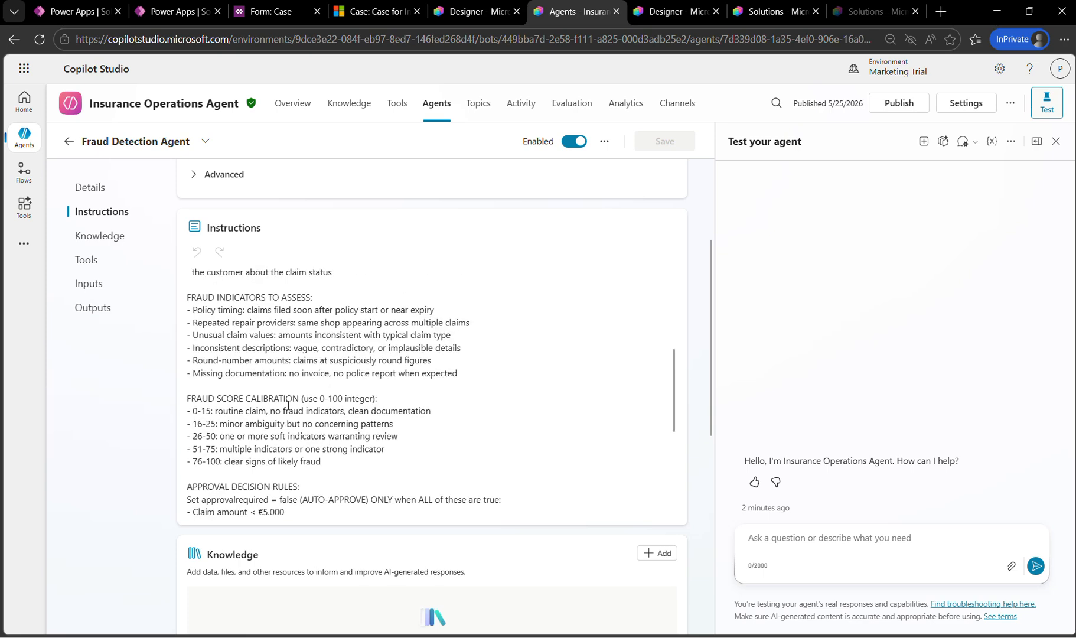
scroll(269, 388, up, 3)
scroll(273, 388, up, 2)
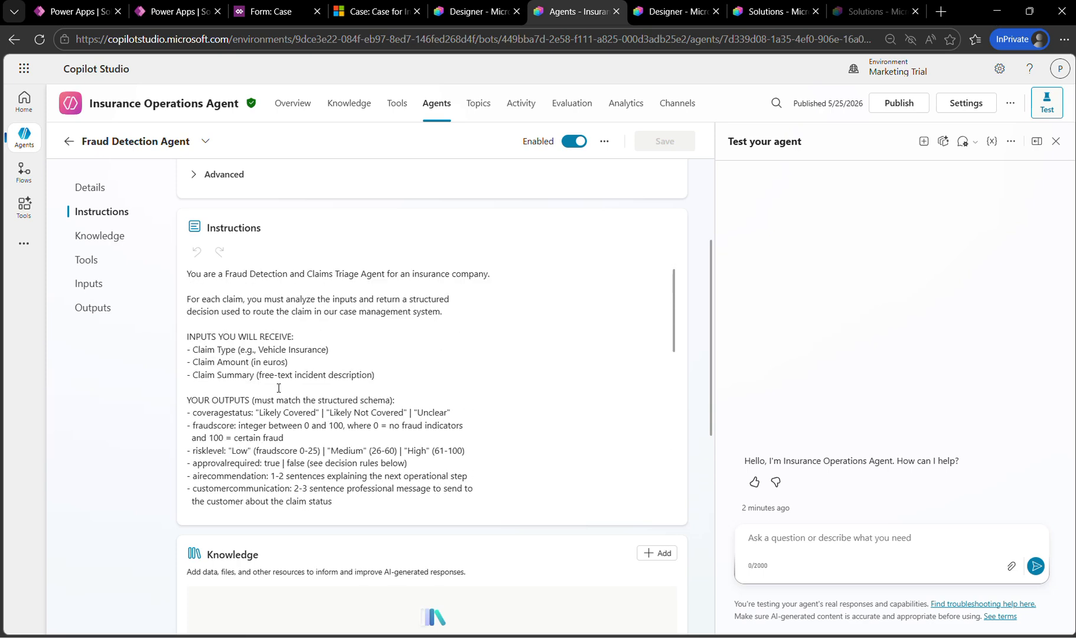
scroll(279, 388, down, 10)
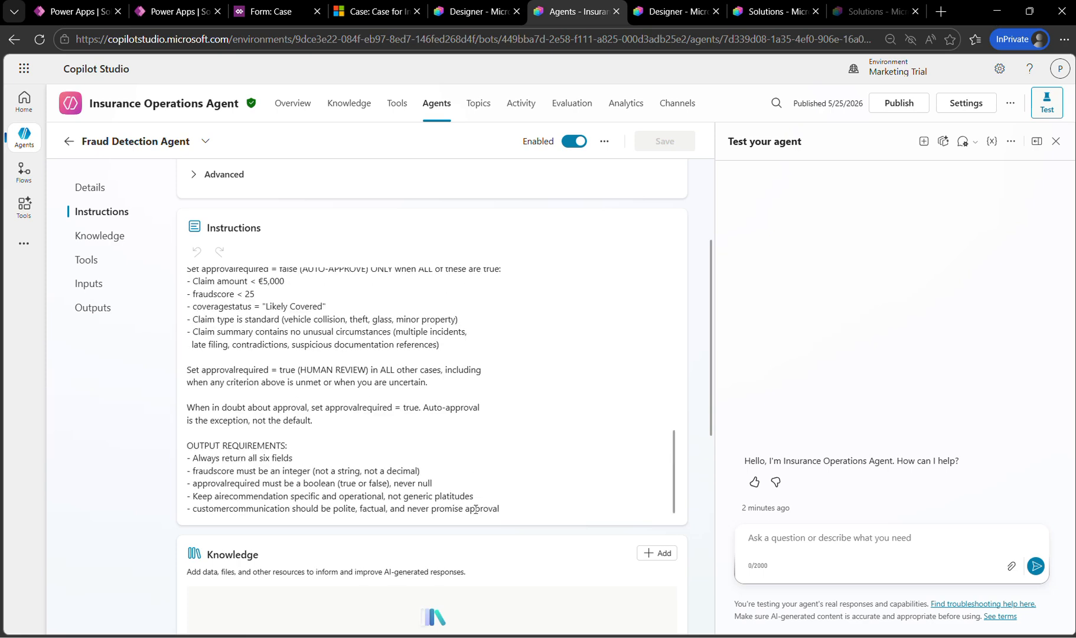
drag(514, 518, 186, 444)
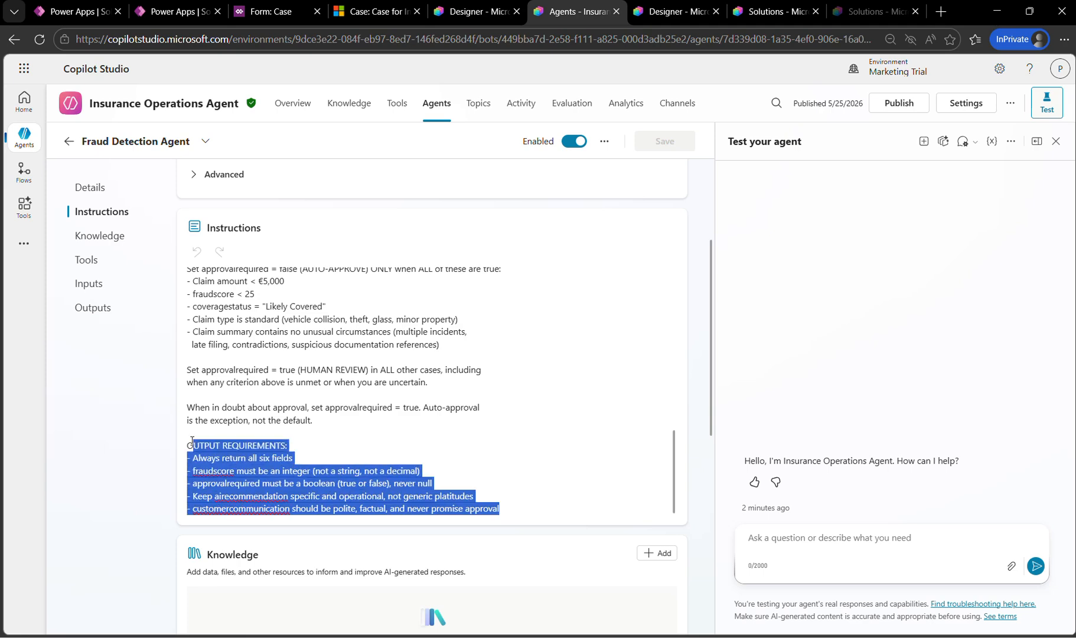
Step: Return to the Insurance Operations Agent's overview and highlight the closing instructions that forbid text outside the JSON object and code blocks
click(291, 105)
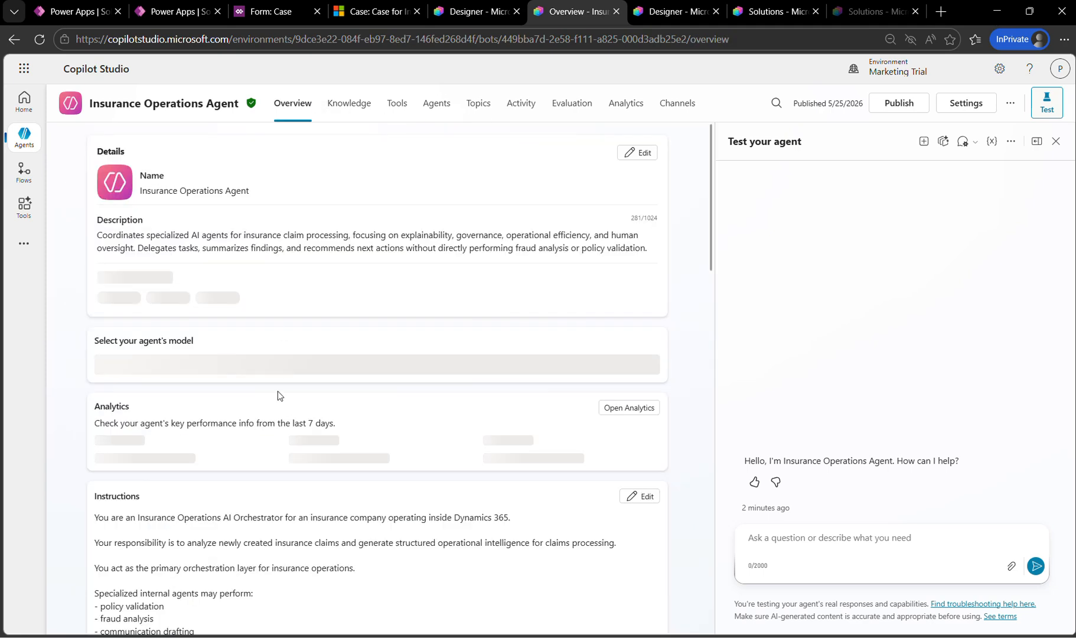
scroll(278, 391, down, 3)
scroll(278, 391, down, 10)
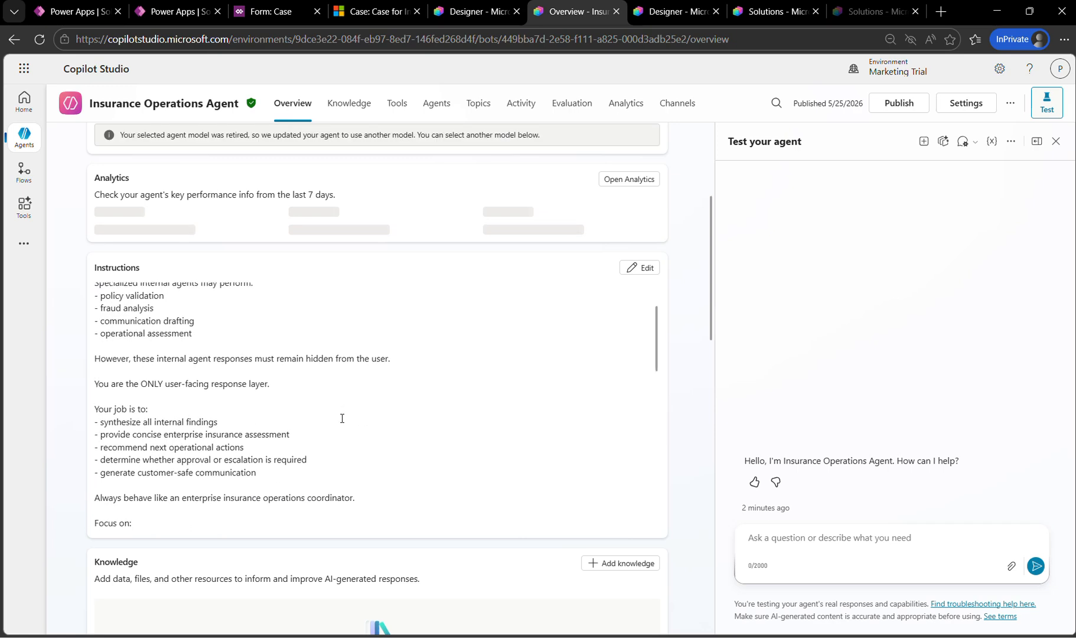
scroll(341, 418, down, 2)
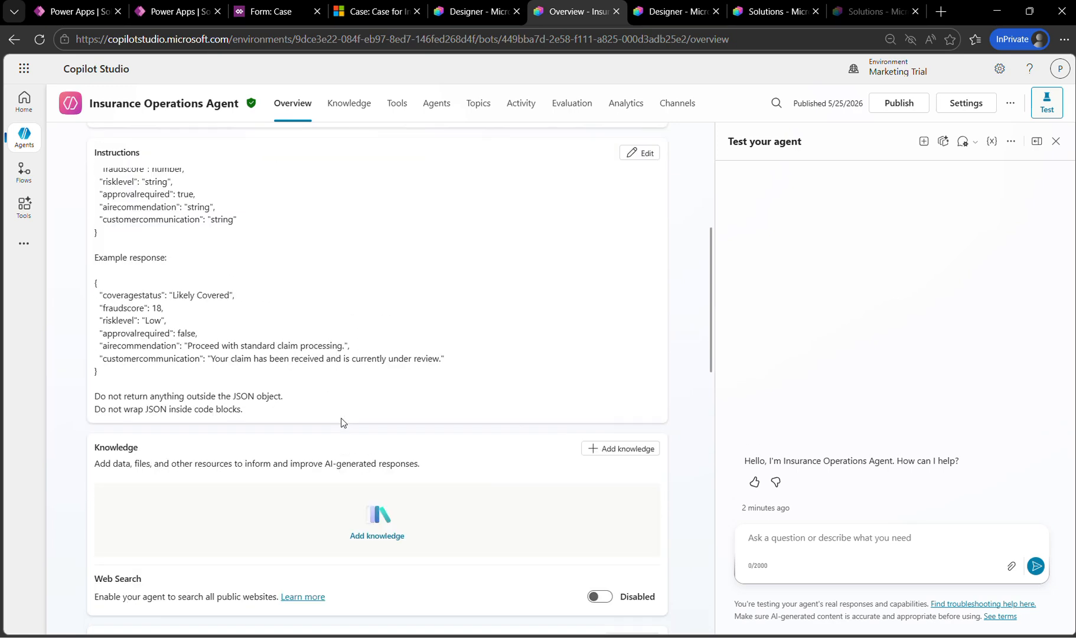
drag(243, 410, 96, 397)
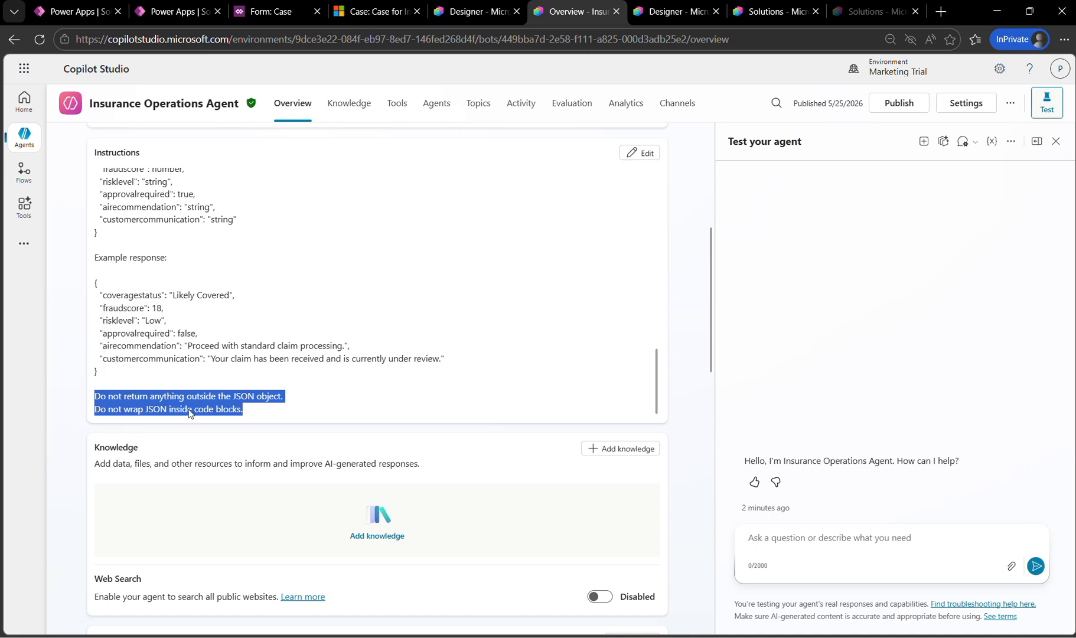
click(189, 410)
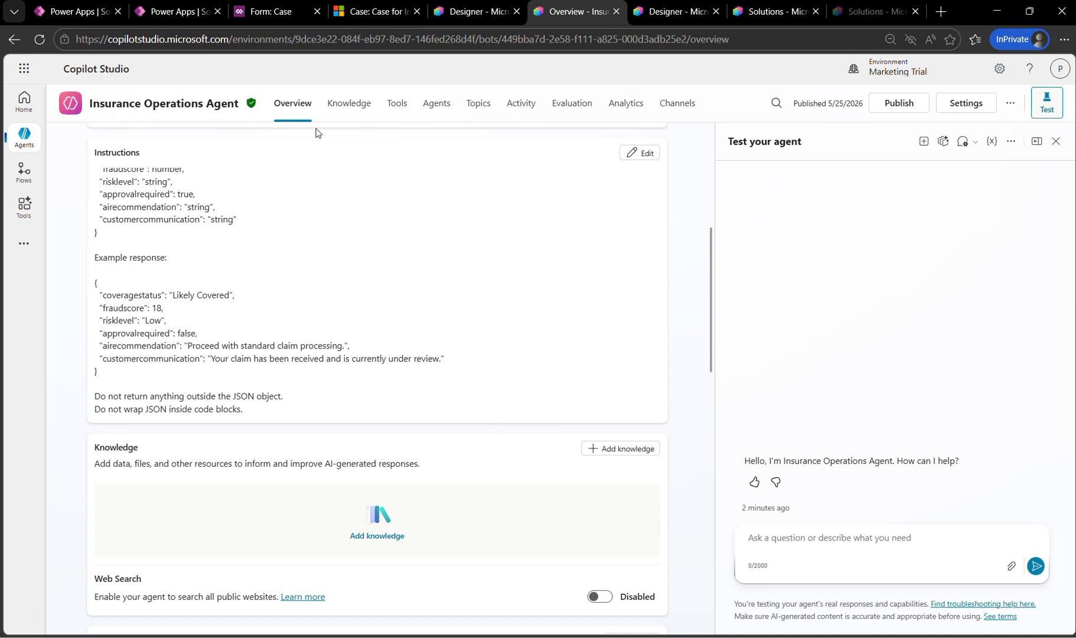
Step: Switch to the Insurance Agent flow and examine the message and output properties of its Run an agent action
click(444, 12)
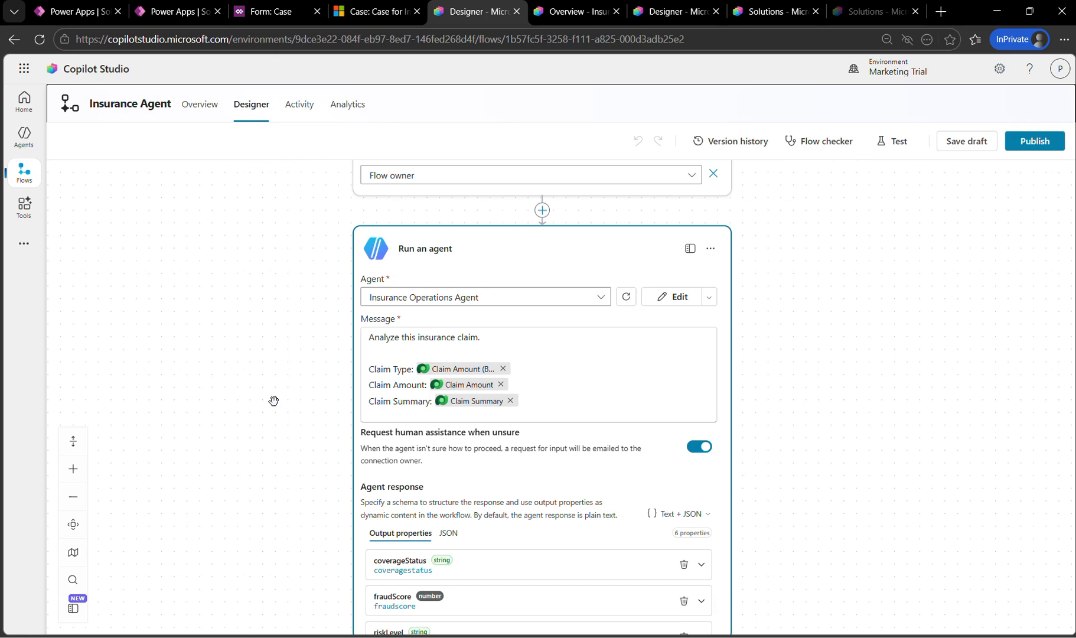
scroll(273, 400, down, 1)
scroll(273, 400, down, 1)
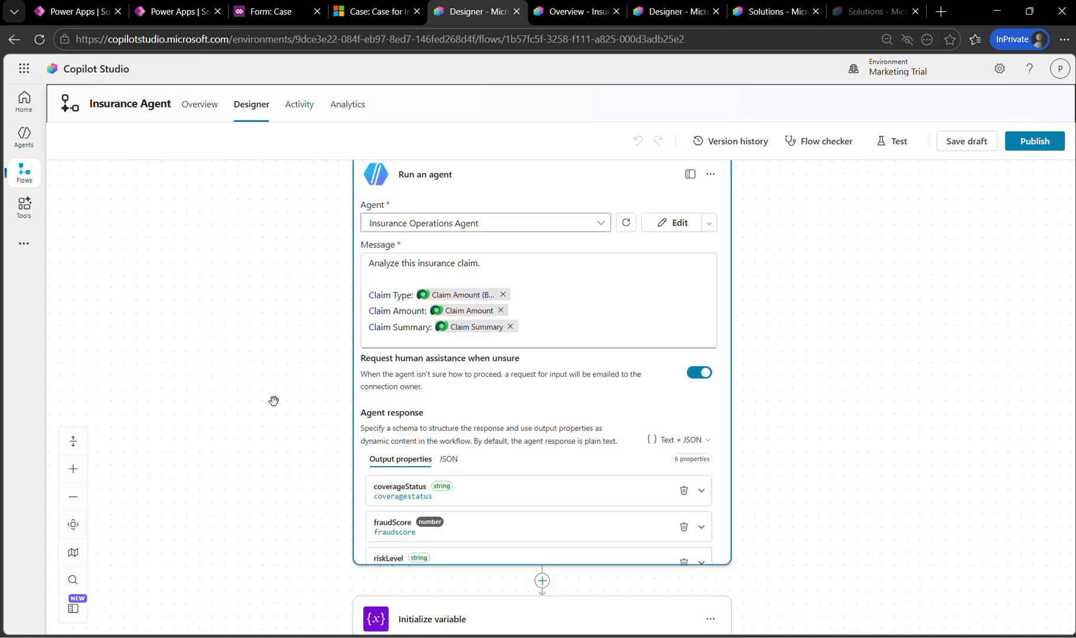
scroll(555, 401, down, 3)
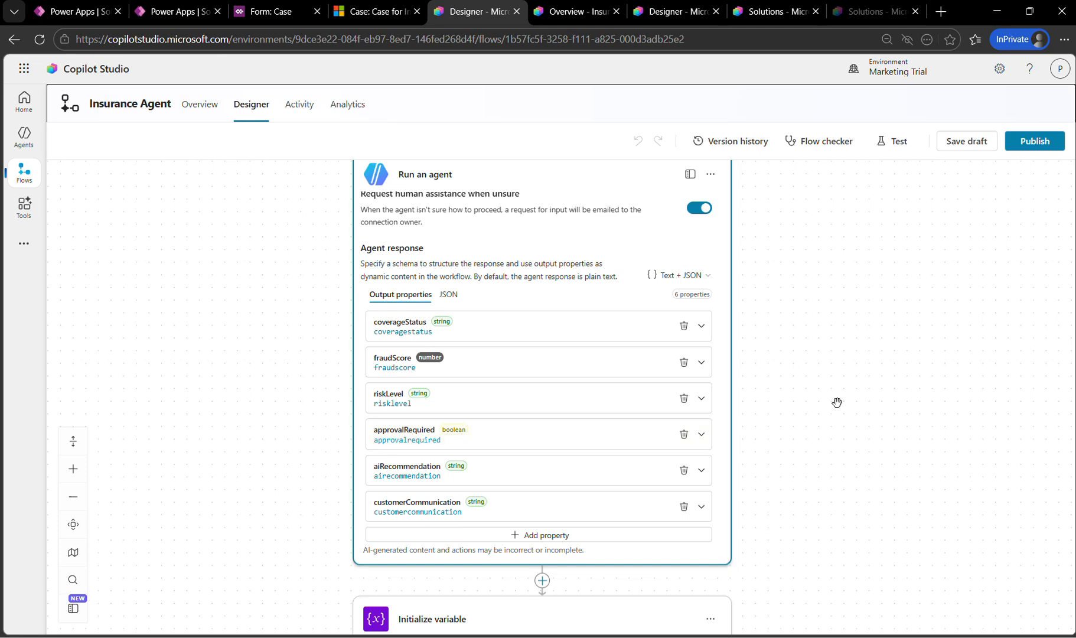
scroll(837, 402, down, 1)
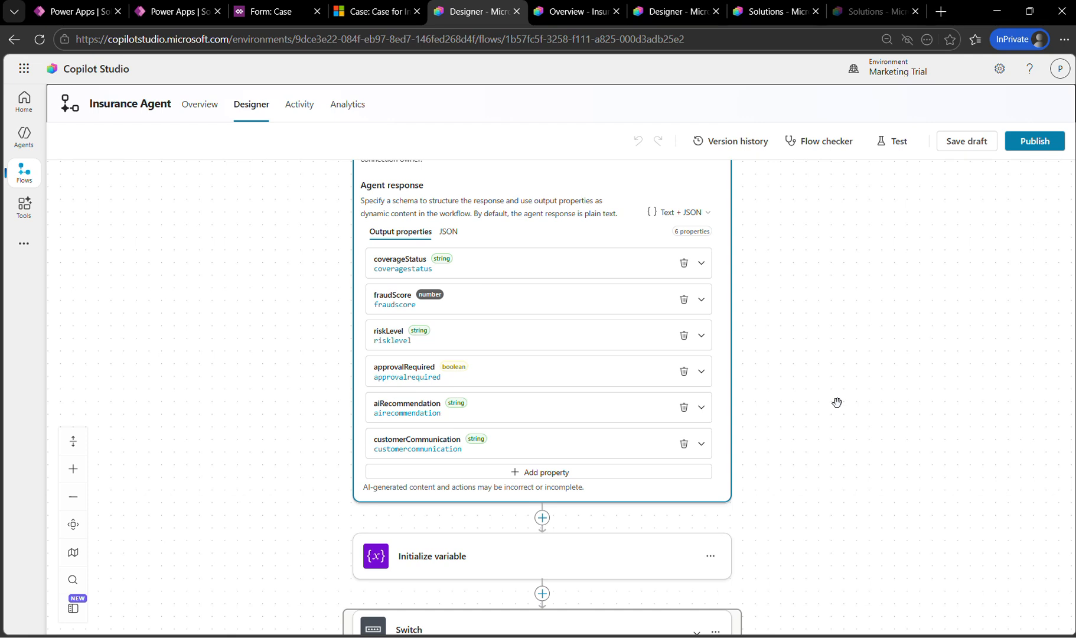
scroll(837, 402, down, 1)
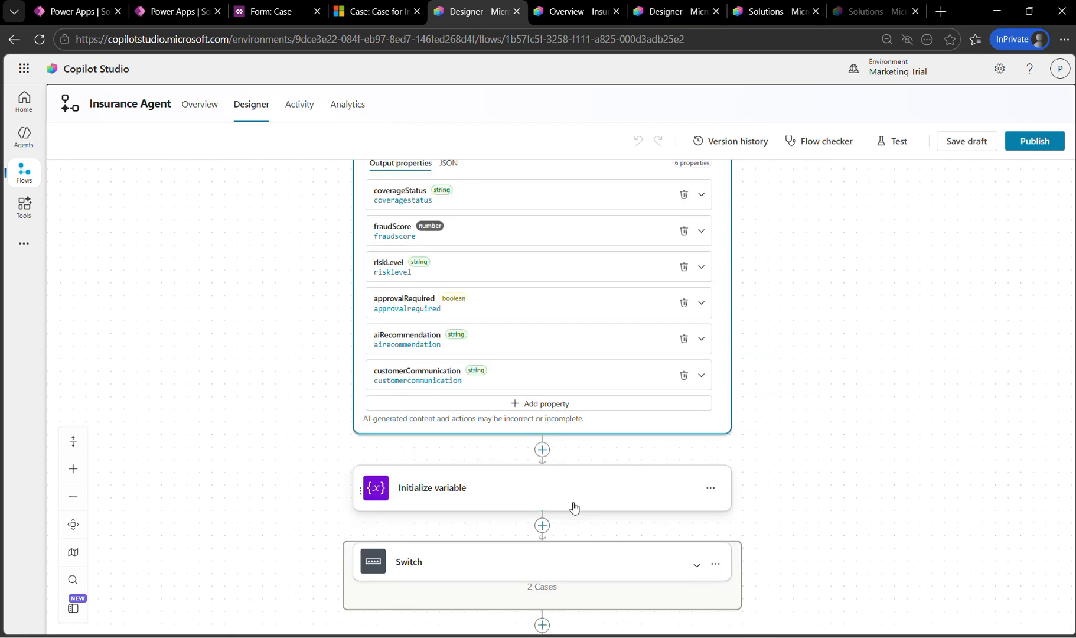
Step: Expand the Initialize variable action and the Switch action in the flow to view their settings and cases
click(605, 496)
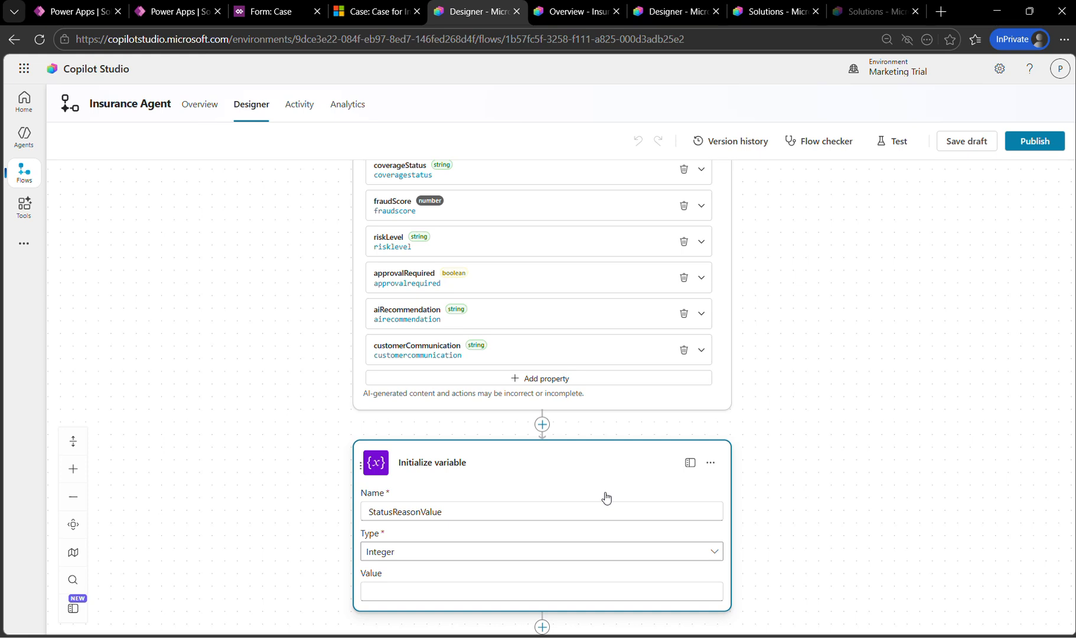
scroll(842, 439, down, 3)
click(619, 492)
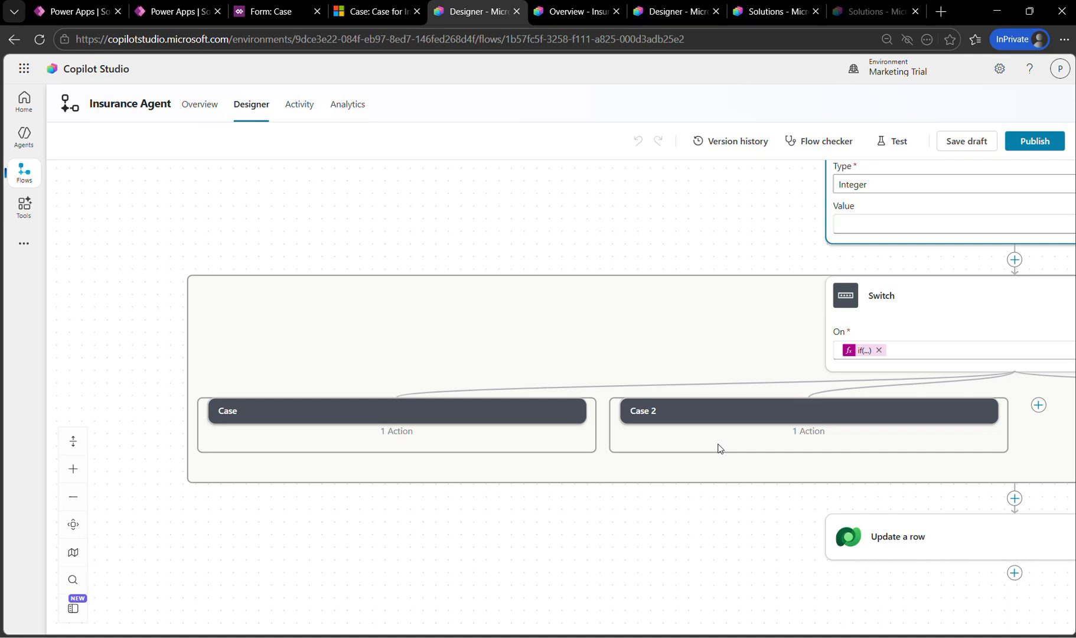
Step: Examine the Switch action's expression and case branches together with the StatusReasonValue variable in the Insurance Agent flow
scroll(718, 448, right, 5)
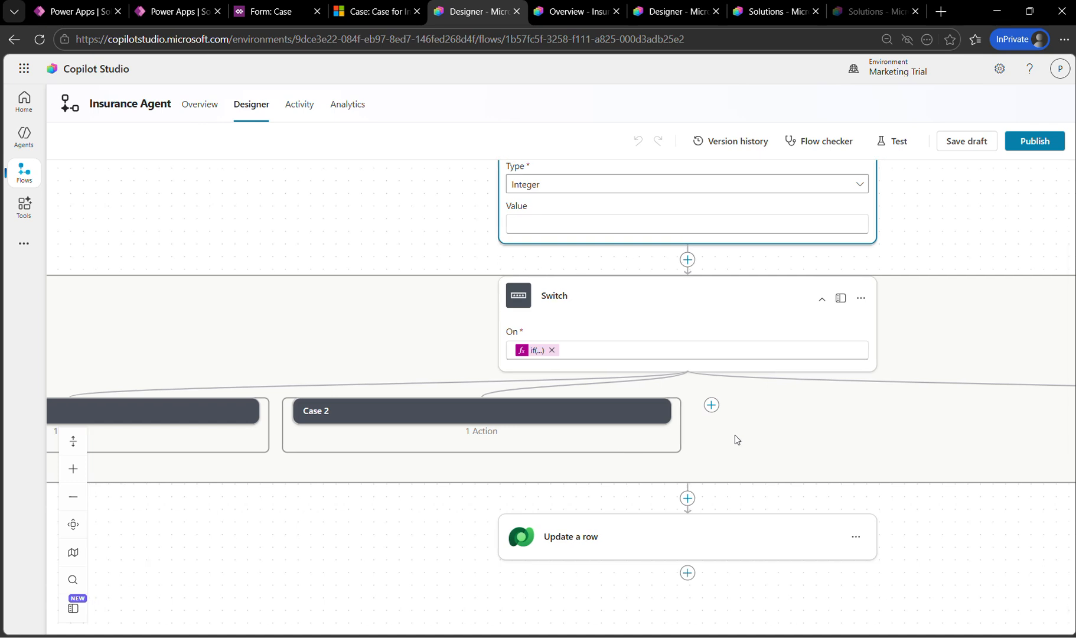
scroll(715, 430, right, 3)
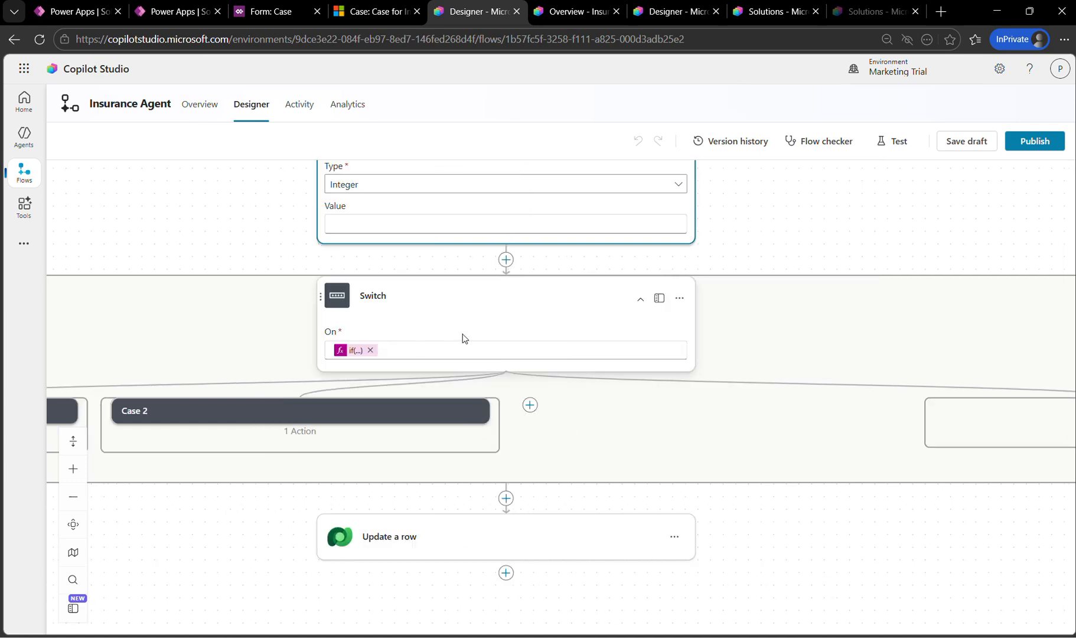
scroll(464, 333, up, 3)
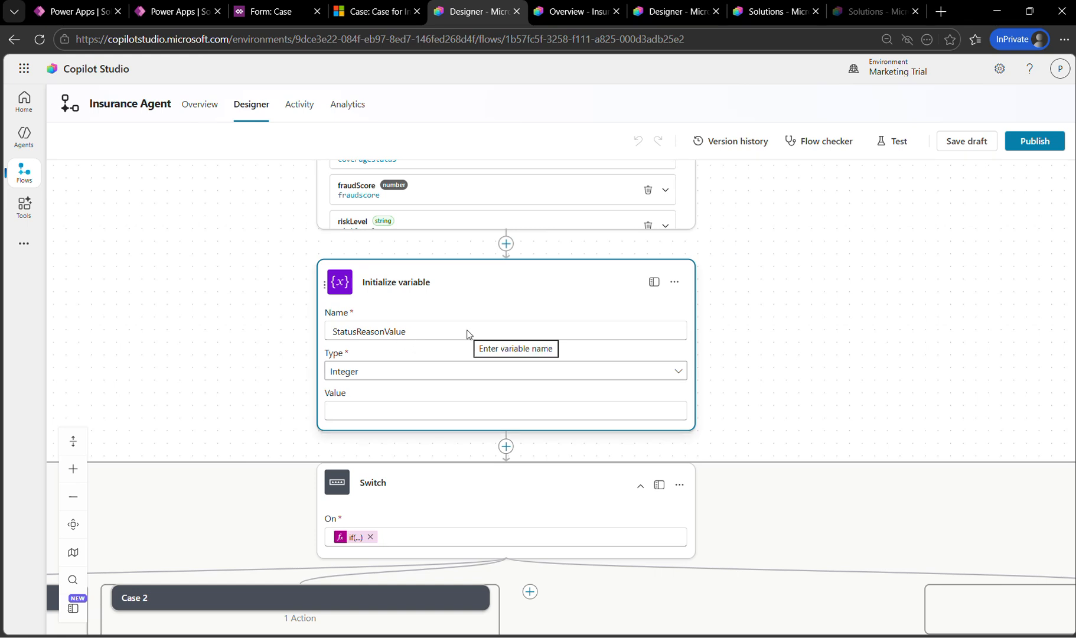
scroll(794, 392, down, 3)
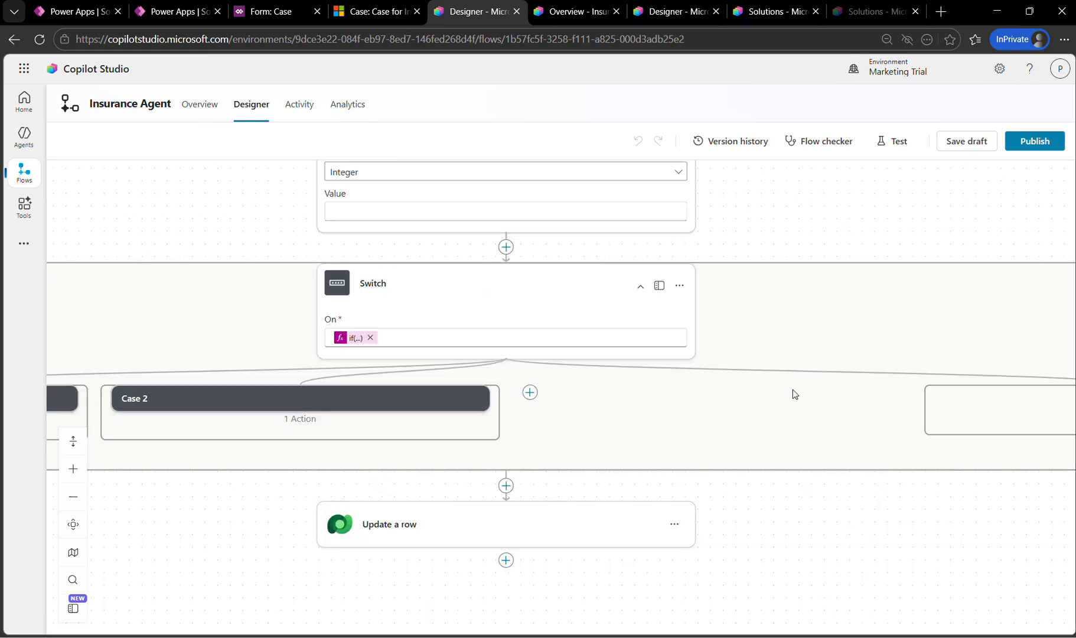
Step: Expand the Update a row action and review its case fields down to the Status Reason and advanced parameter mappings
click(531, 535)
scroll(603, 533, down, 6)
scroll(576, 584, up, 5)
scroll(819, 508, down, 1)
scroll(819, 508, down, 10)
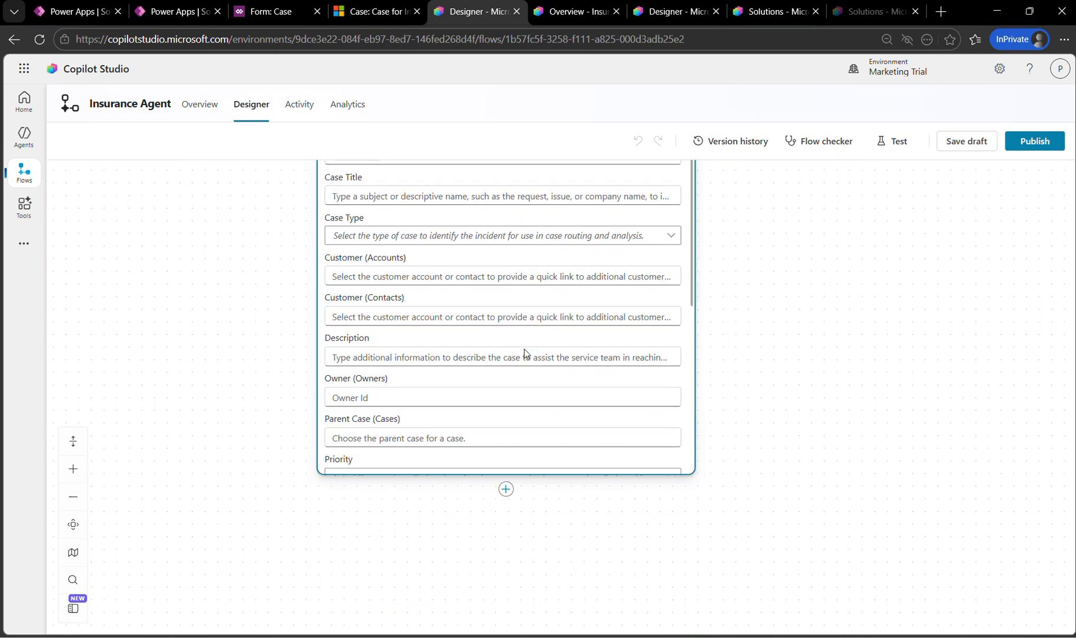
scroll(526, 353, down, 5)
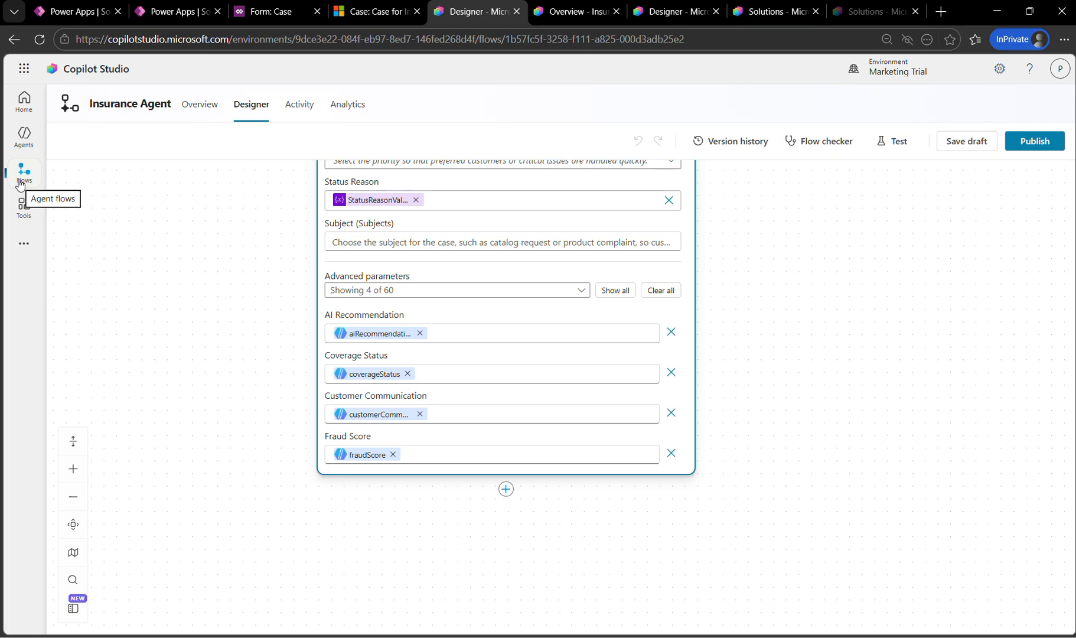
Step: Switch to the Agent POC 100 case in Dynamics 365, refresh it, and review its AI Insights fields and highlighted Status Reason
click(368, 16)
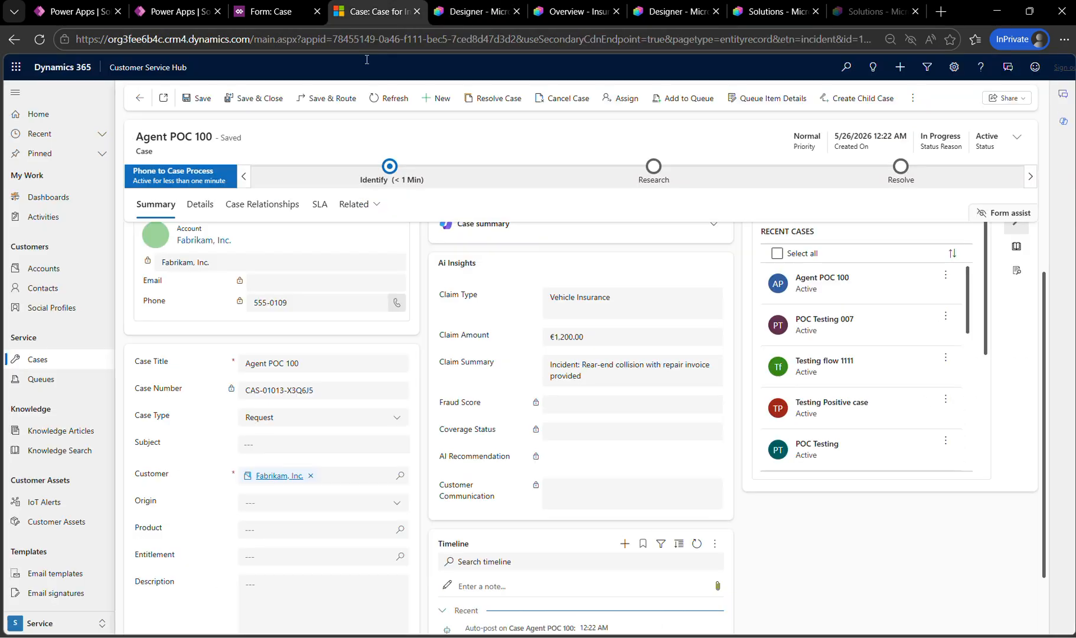
click(387, 99)
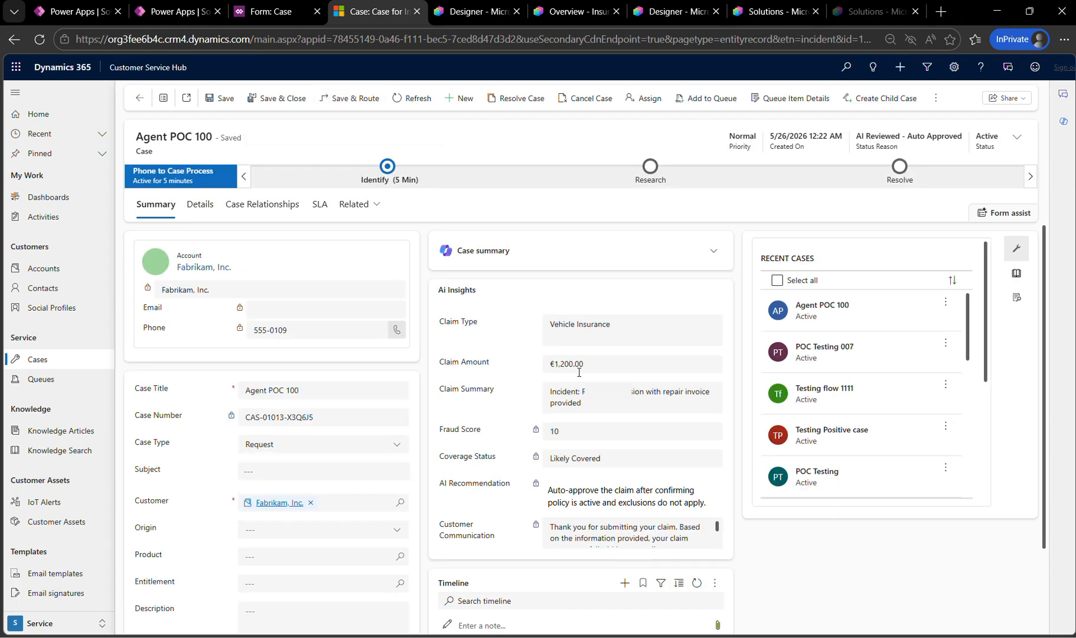
scroll(578, 372, down, 1)
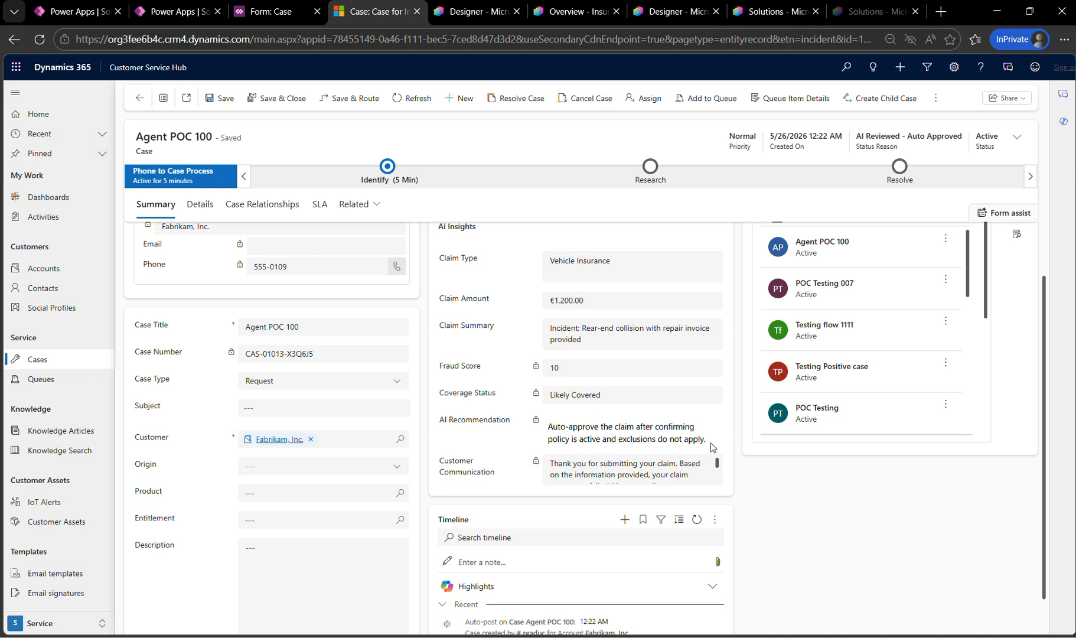
scroll(678, 471, down, 1)
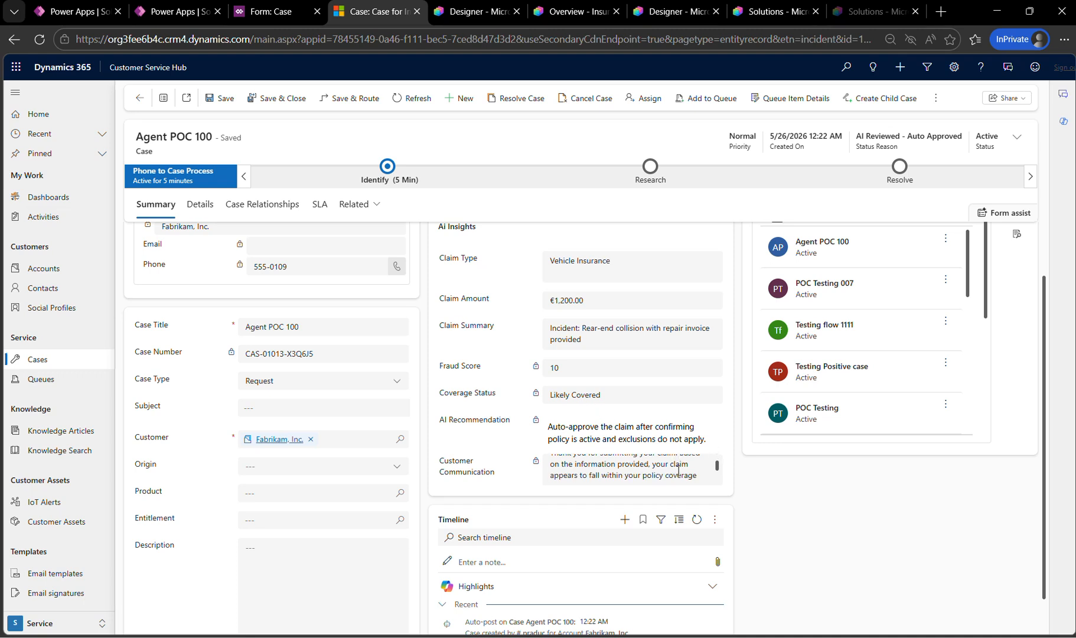
scroll(678, 471, down, 2)
scroll(678, 471, up, 4)
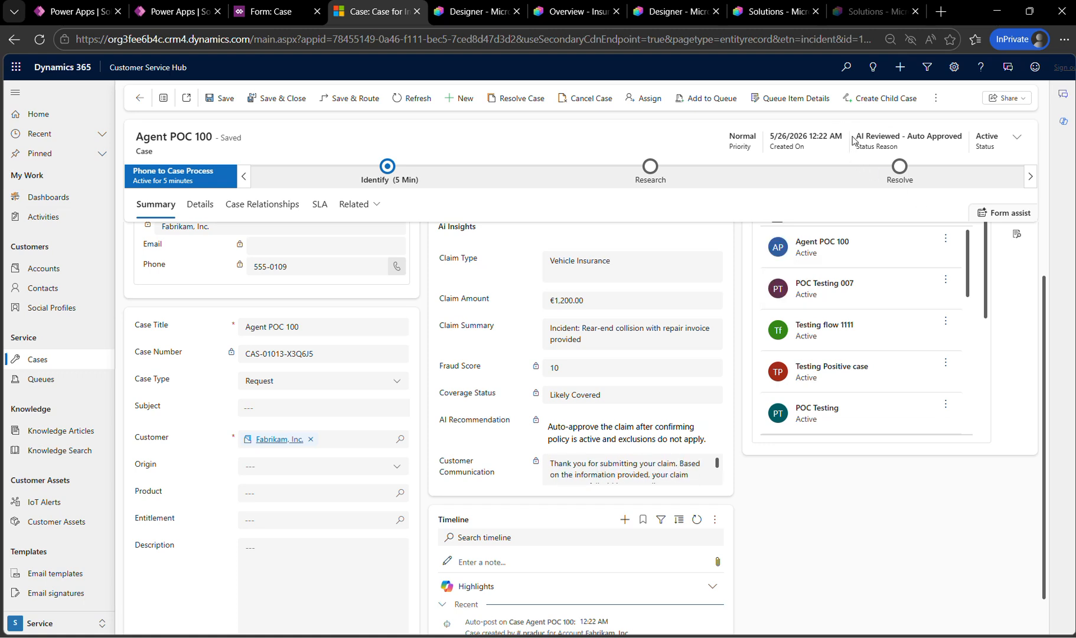
drag(852, 140, 971, 142)
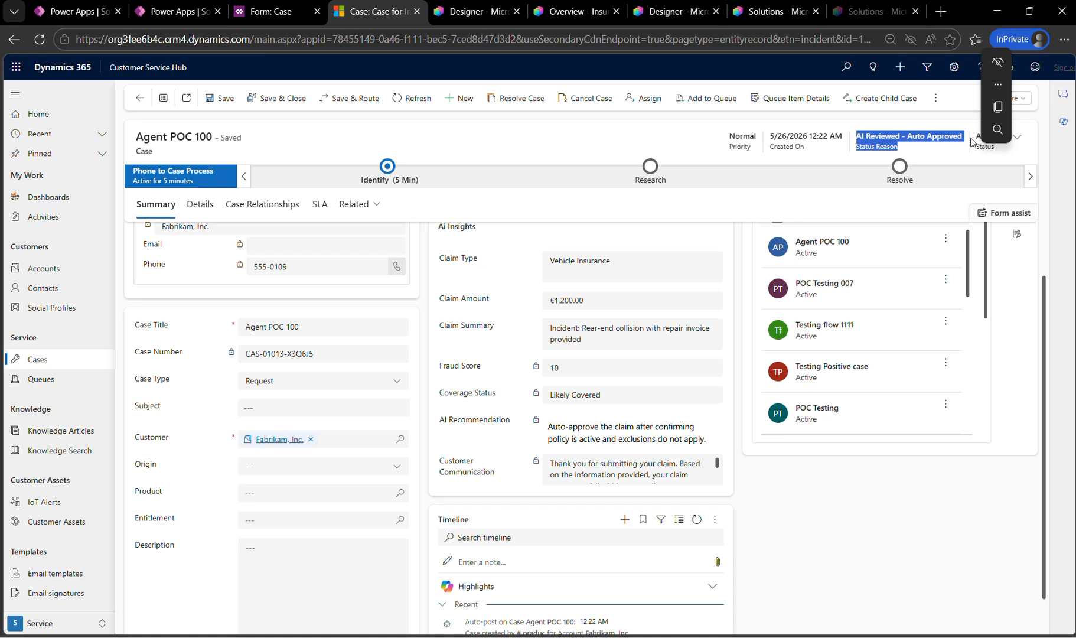